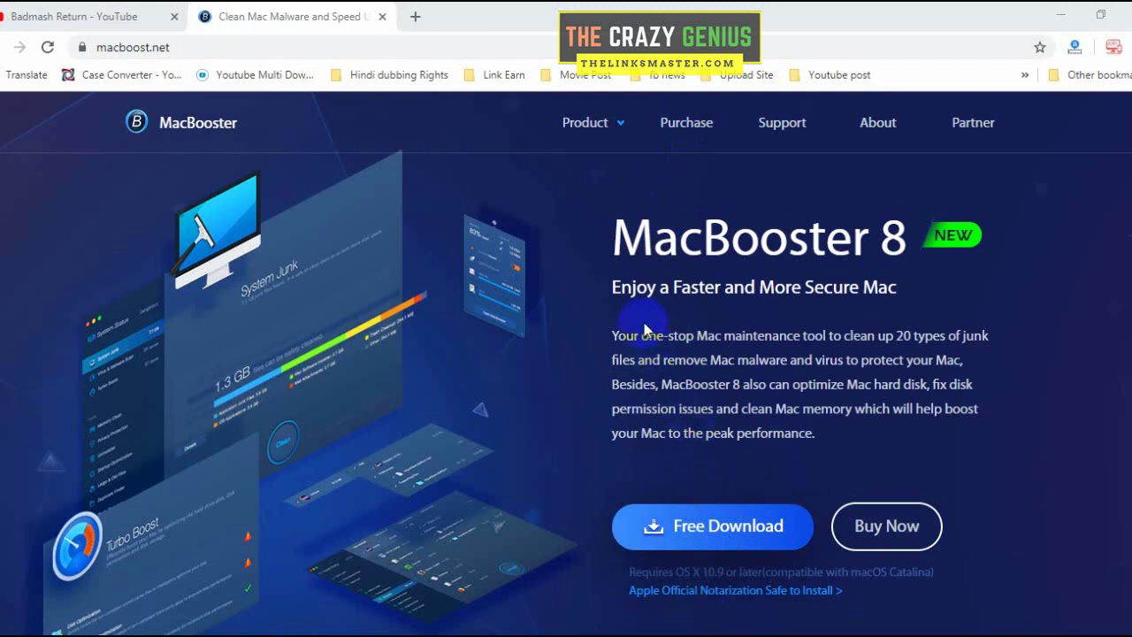
{"action": "left_click", "coordinate": [69, 16]}
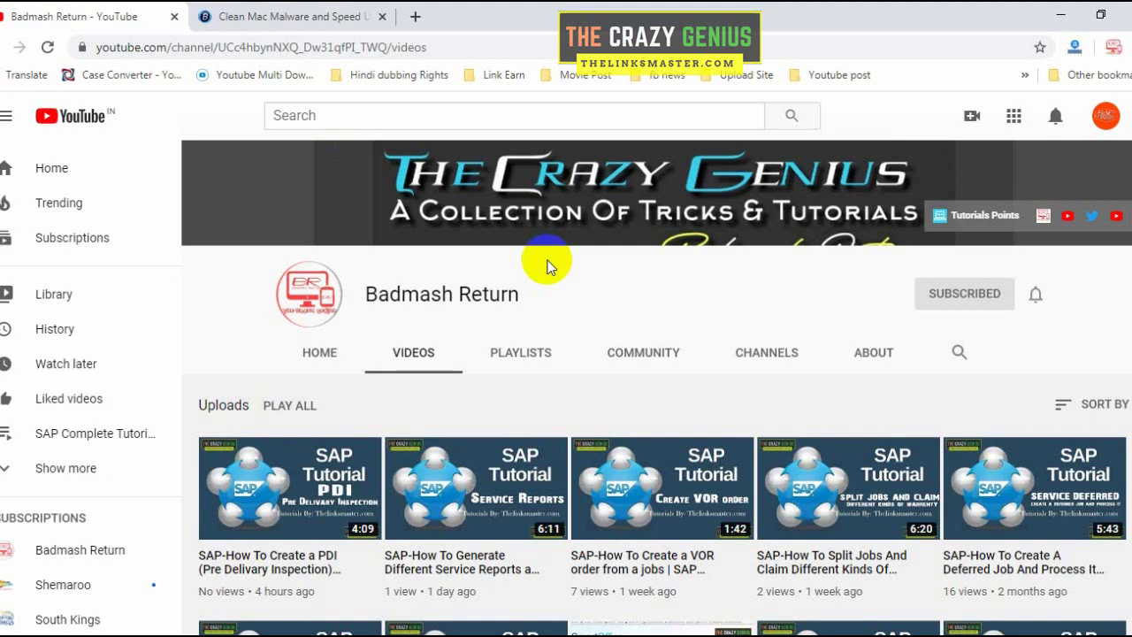
{"action": "key", "text": "ctrl+Tab"}
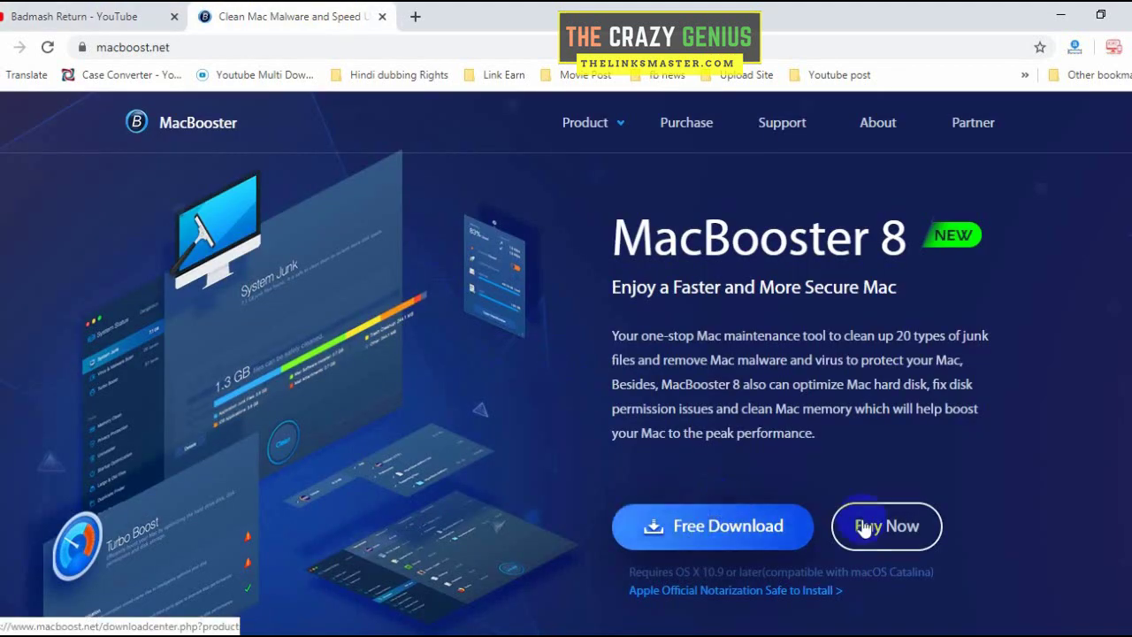
{"action": "left_click", "coordinate": [719, 528]}
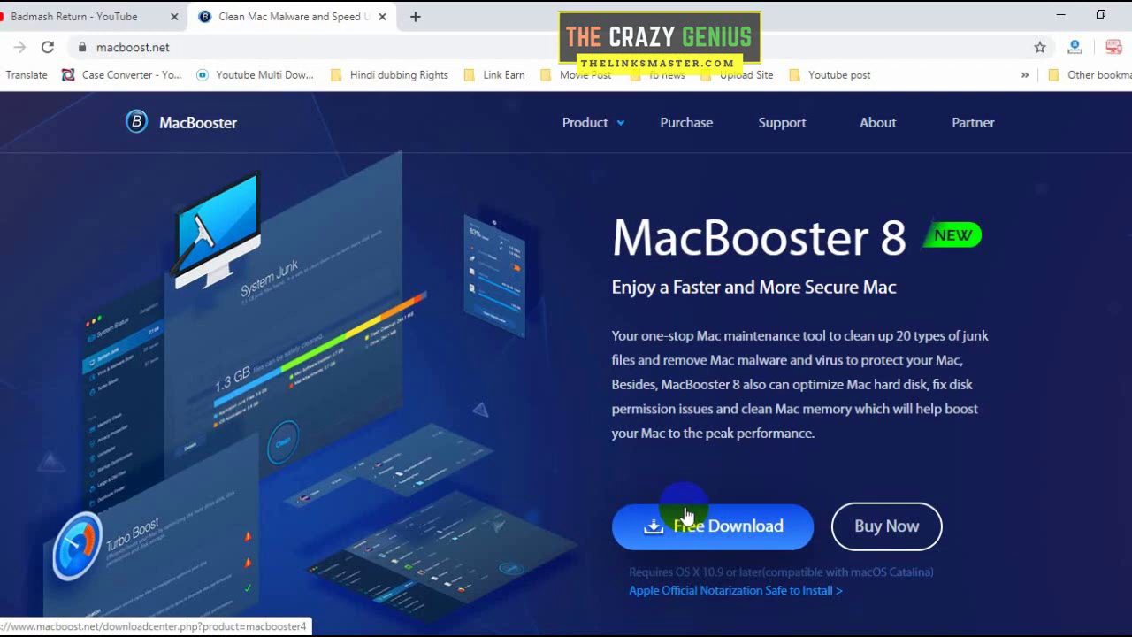
{"action": "left_click", "coordinate": [718, 542]}
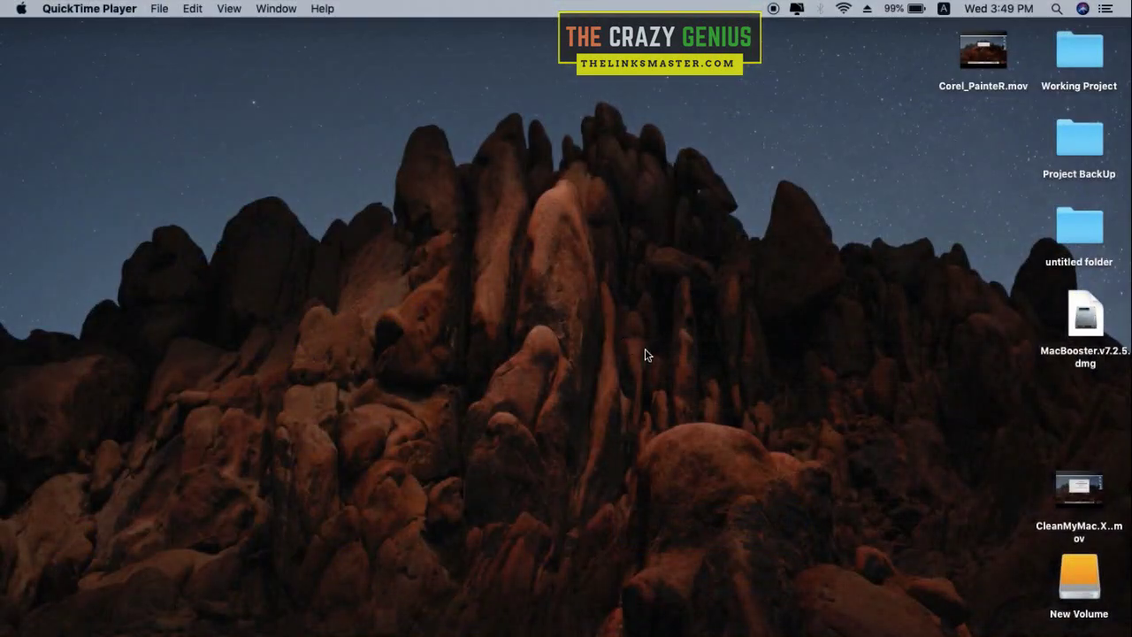
- Mount the MacBooster.v7.2.5.dmg disk image from the desktop, agreeing to its terms and skipping verification
{"action": "left_click", "coordinate": [727, 326]}
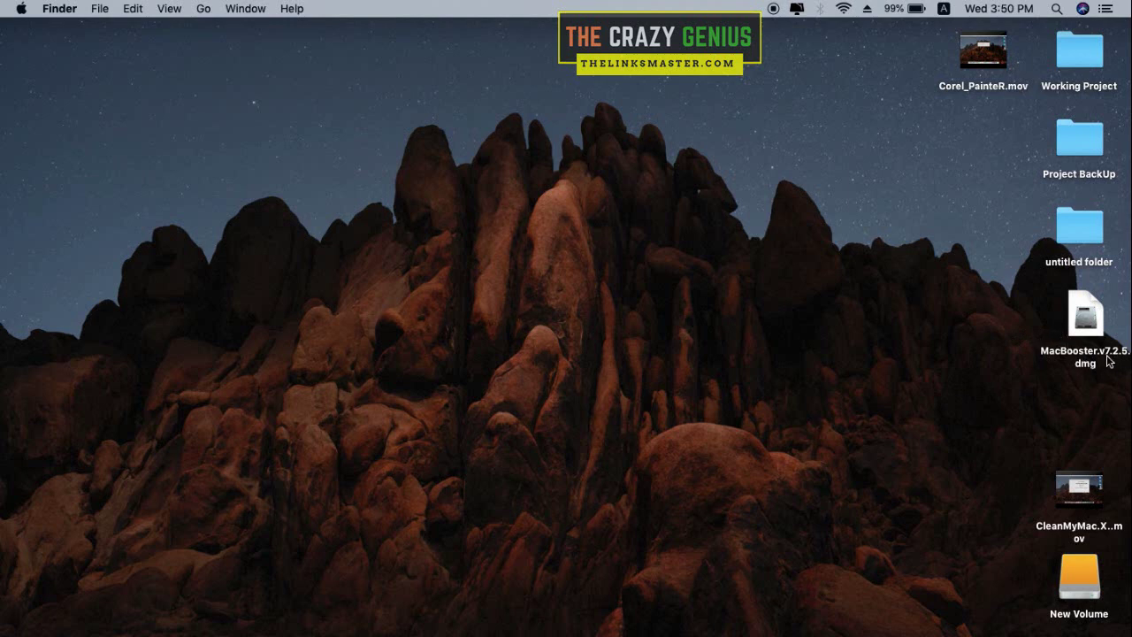
{"action": "double_click", "coordinate": [1090, 327]}
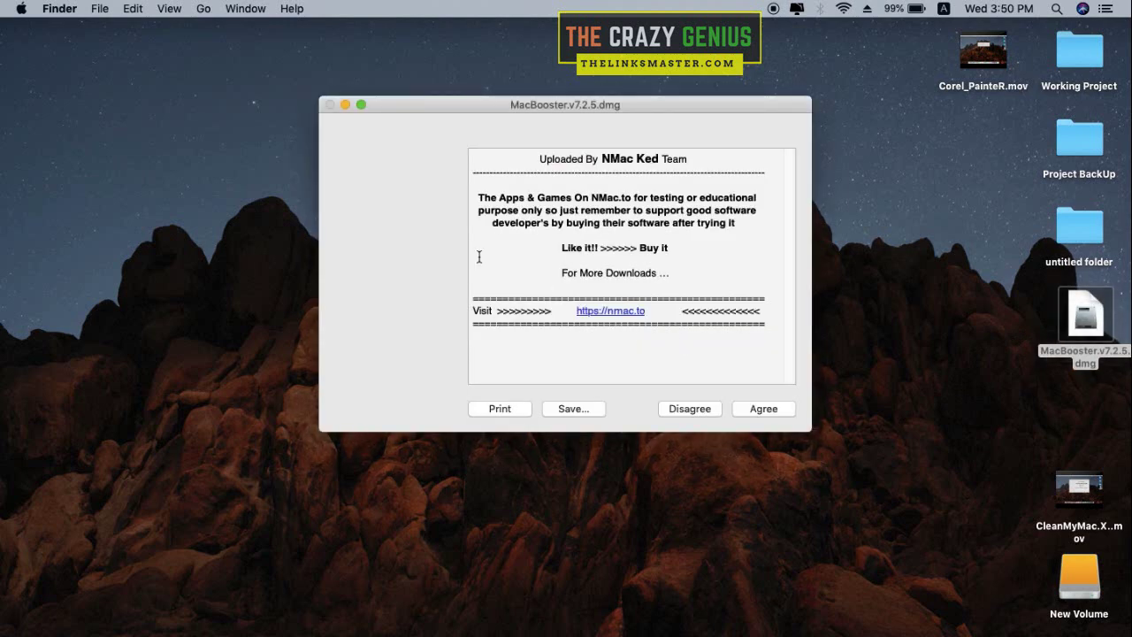
{"action": "left_click", "coordinate": [754, 410]}
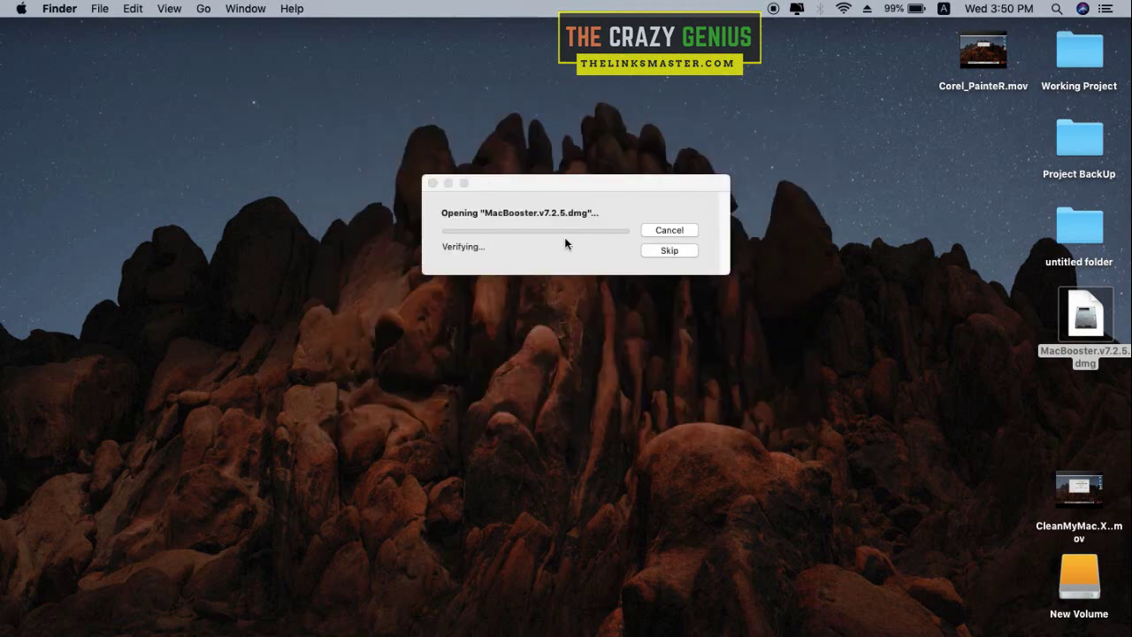
{"action": "left_click", "coordinate": [655, 249]}
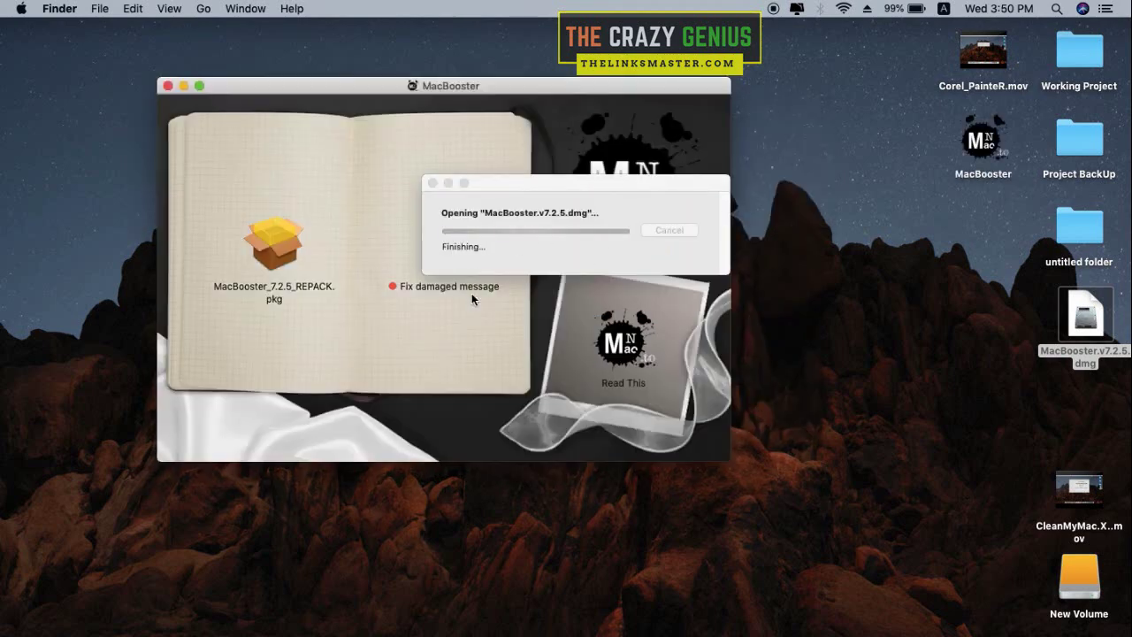
- Try to open MacBooster_7.2.5_REPACK.pkg from the disk image and close the image's window
{"action": "left_click", "coordinate": [268, 254]}
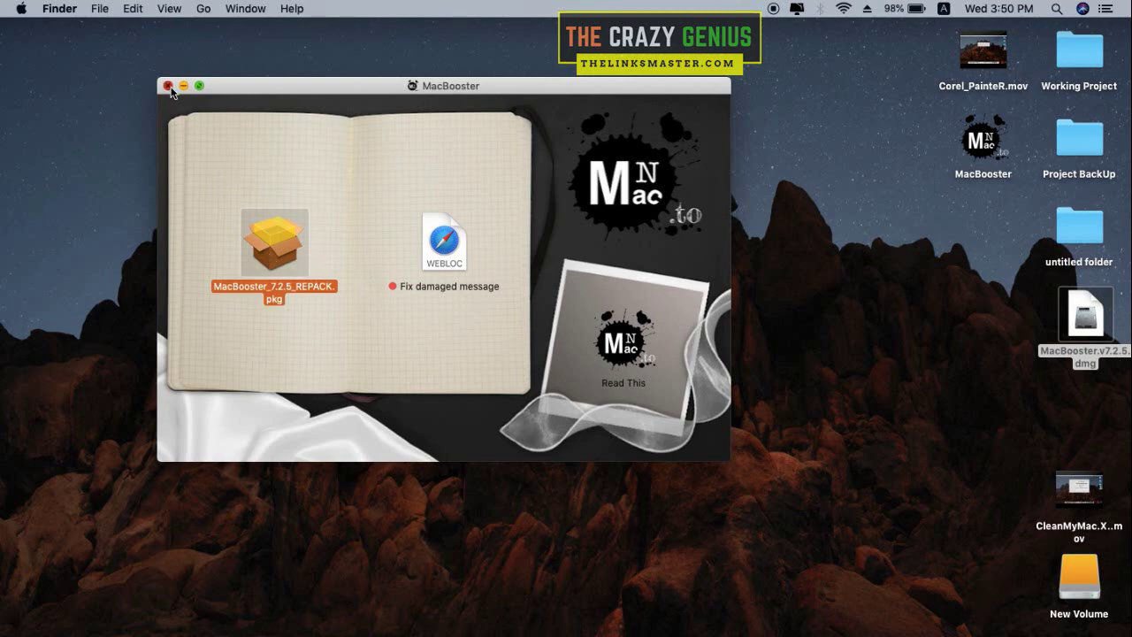
{"action": "left_click", "coordinate": [169, 87]}
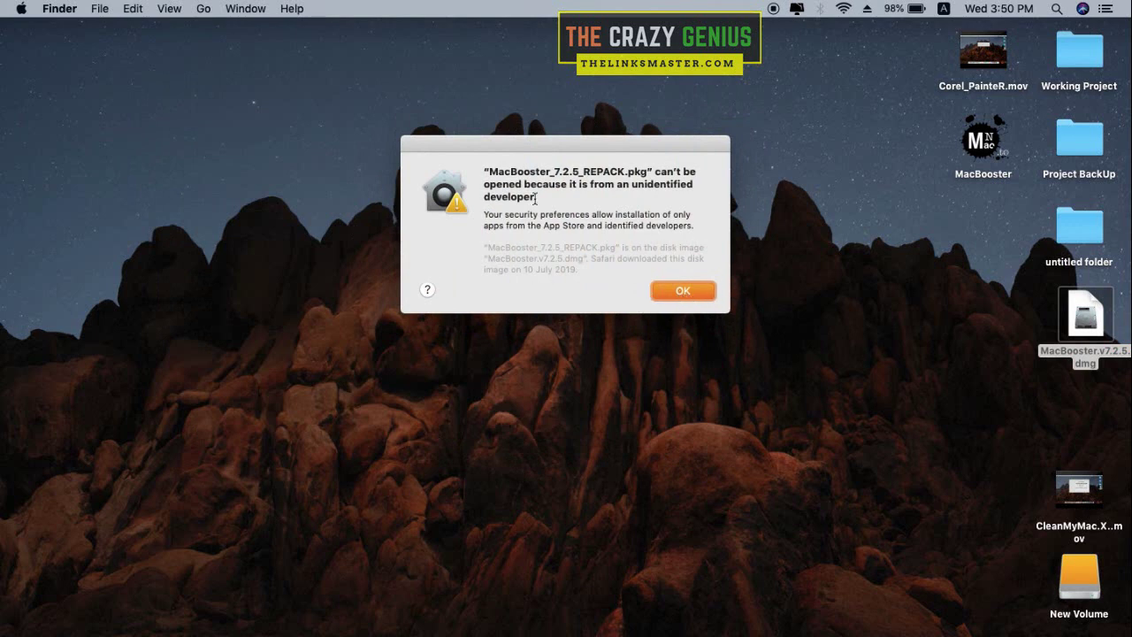
{"action": "left_click", "coordinate": [674, 292]}
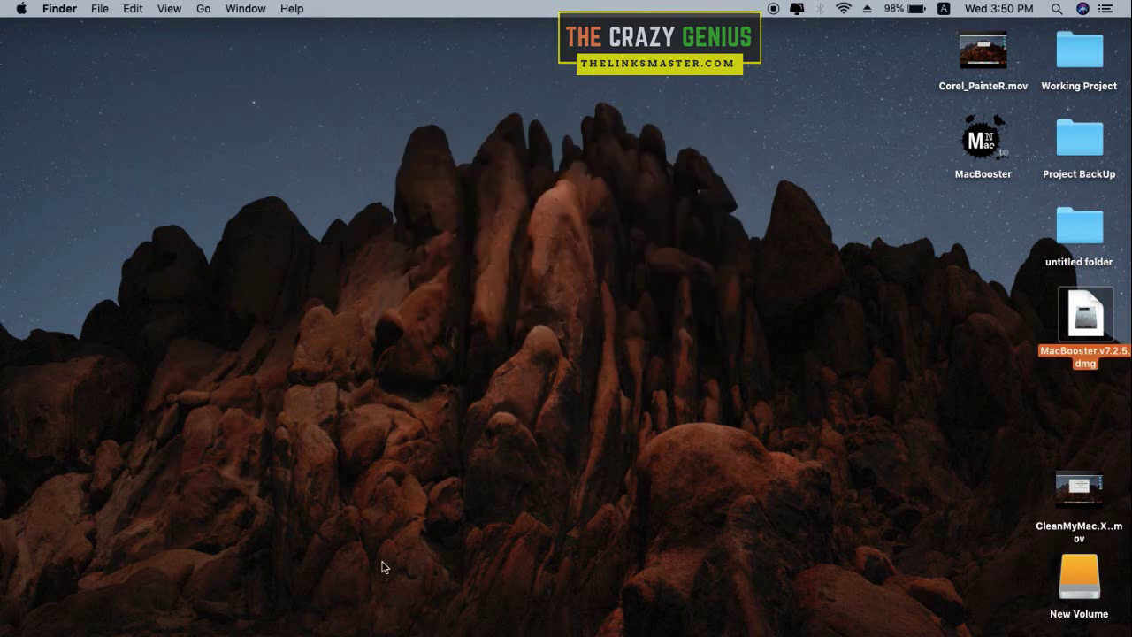
- Allow the blocked MacBooster package to open anyway through the Security & Privacy preferences, and close the preferences
{"action": "left_click", "coordinate": [814, 620]}
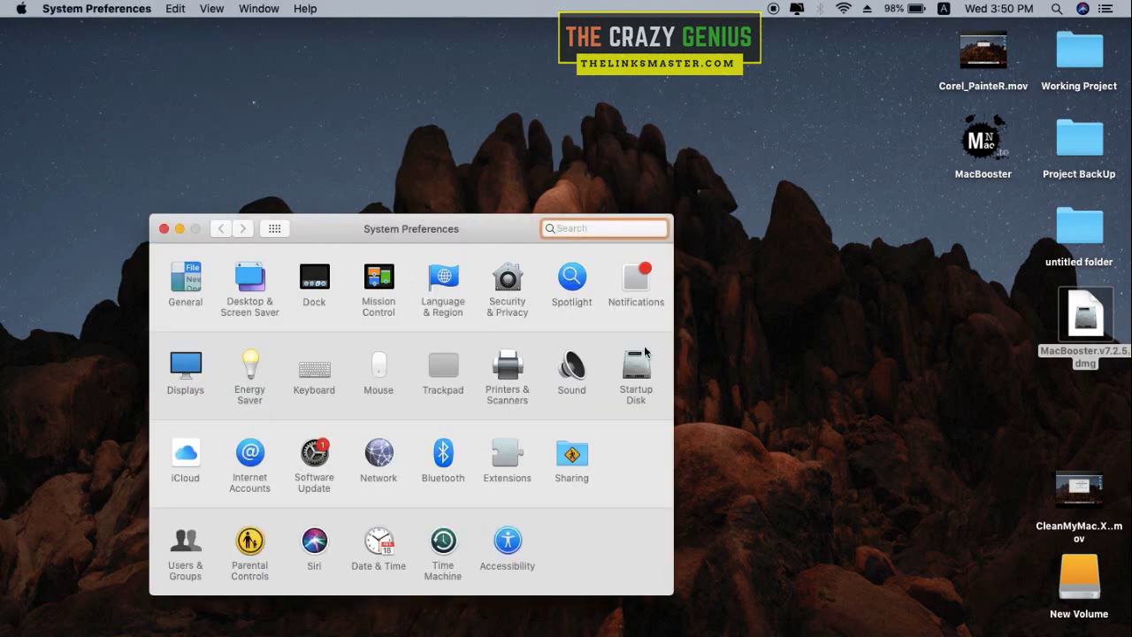
{"action": "left_click", "coordinate": [508, 288]}
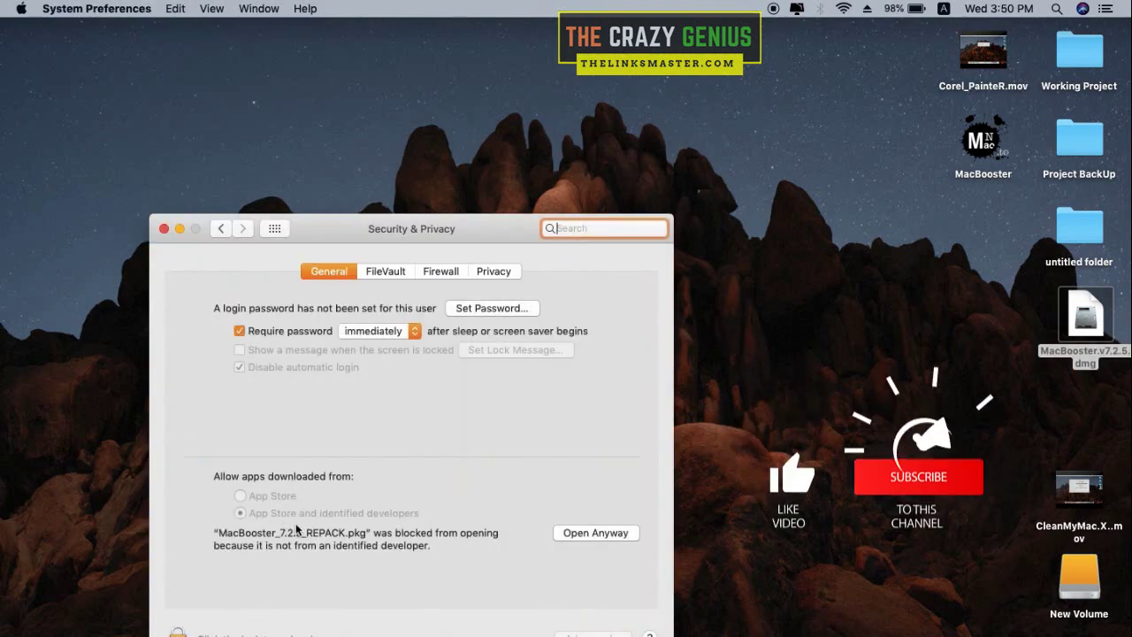
{"action": "left_click", "coordinate": [595, 532]}
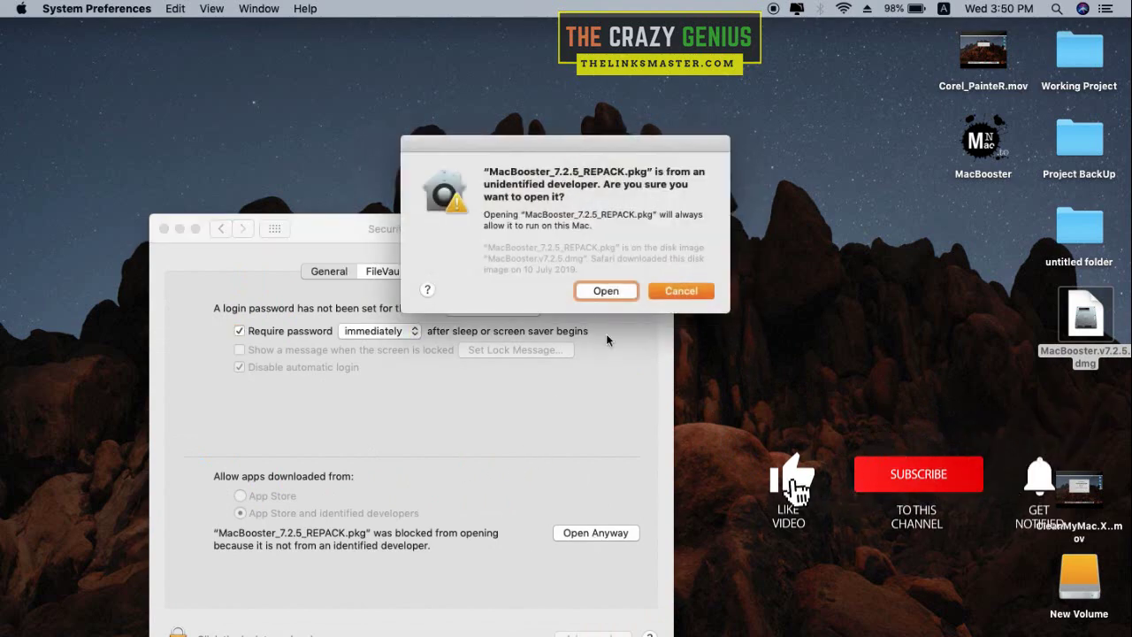
{"action": "left_click", "coordinate": [597, 290]}
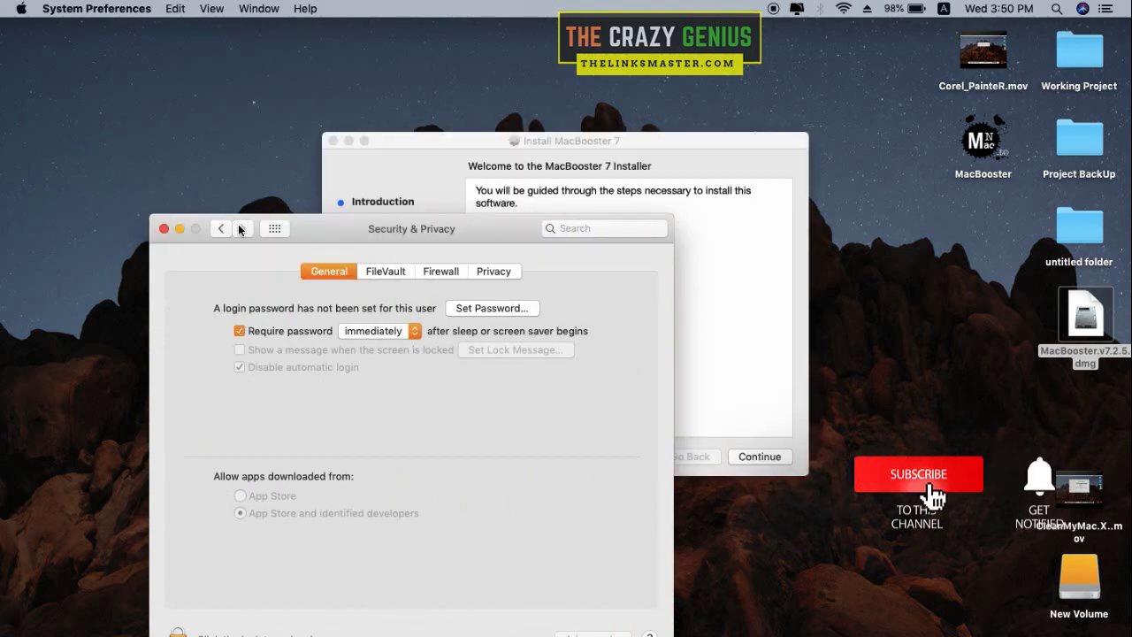
{"action": "left_click", "coordinate": [164, 229]}
- Run the MacBooster 7 standard installation, agreeing to the software licence and authorising the installer
{"action": "left_click", "coordinate": [753, 457]}
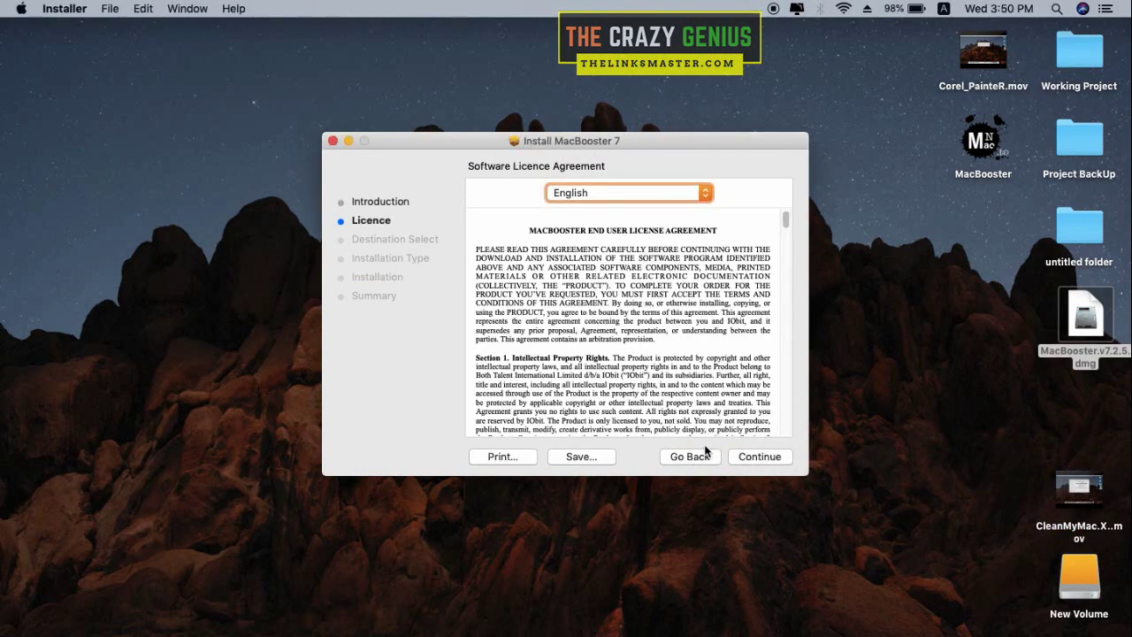
{"action": "left_click", "coordinate": [751, 456]}
{"action": "left_click", "coordinate": [719, 266]}
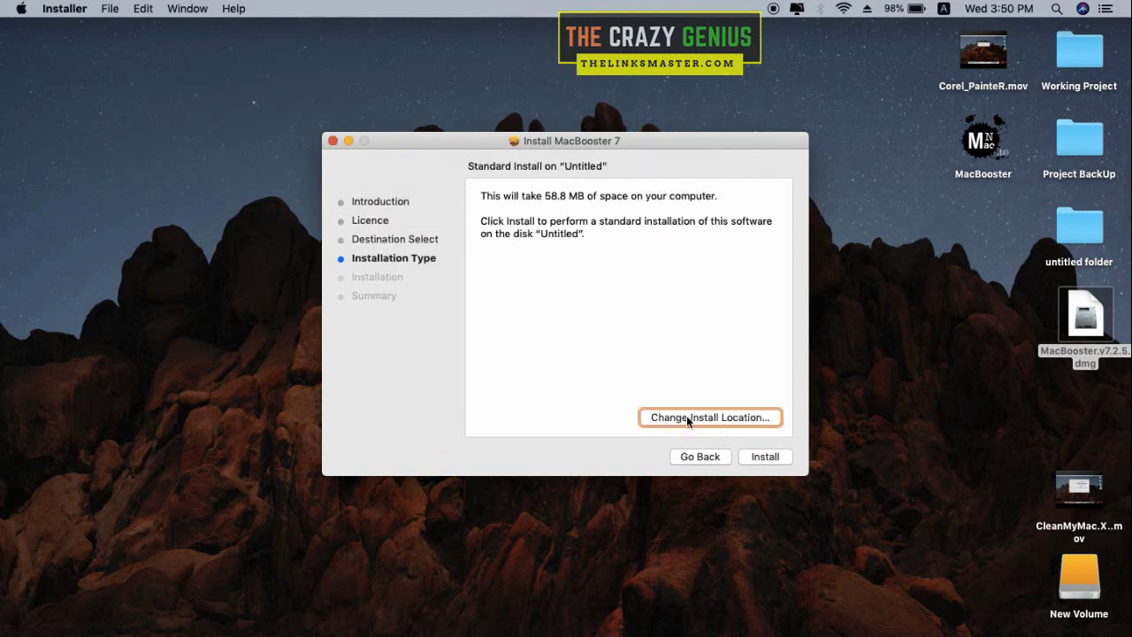
{"action": "left_click", "coordinate": [777, 458]}
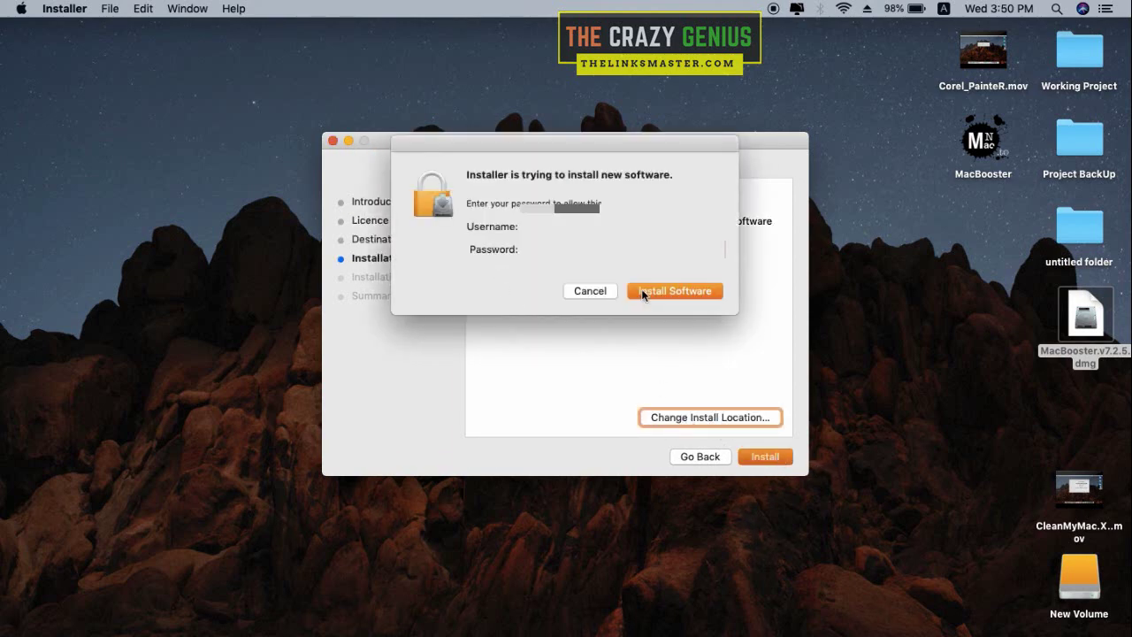
{"action": "left_click", "coordinate": [642, 292]}
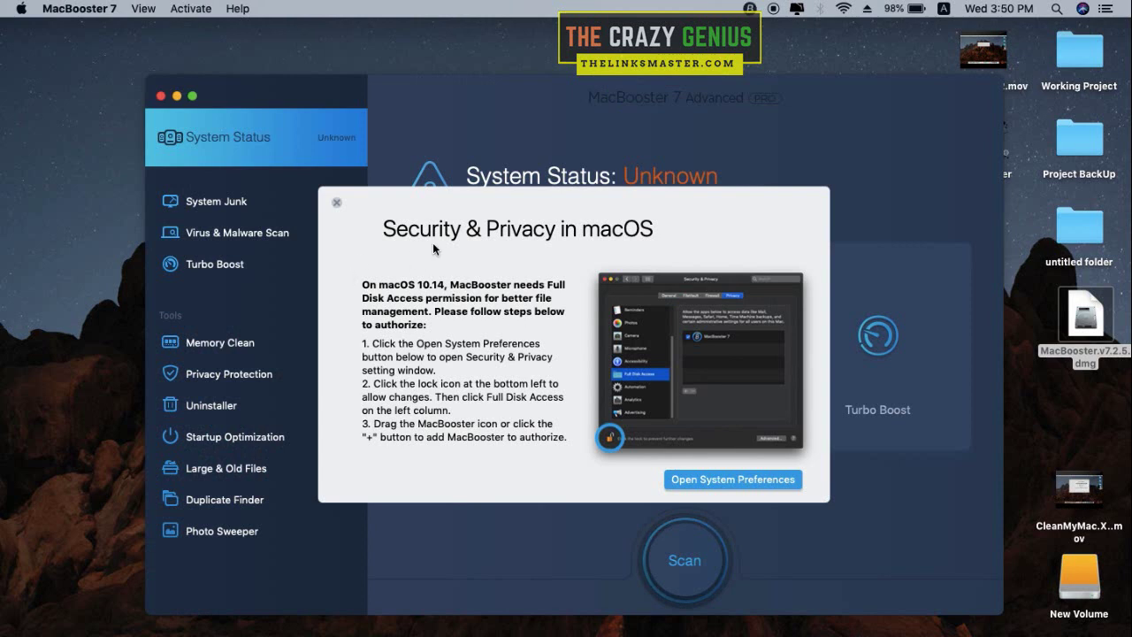
- Dismiss the Full Disk Access instructions and start a full System Status scan of the Mac
{"action": "left_click", "coordinate": [337, 203]}
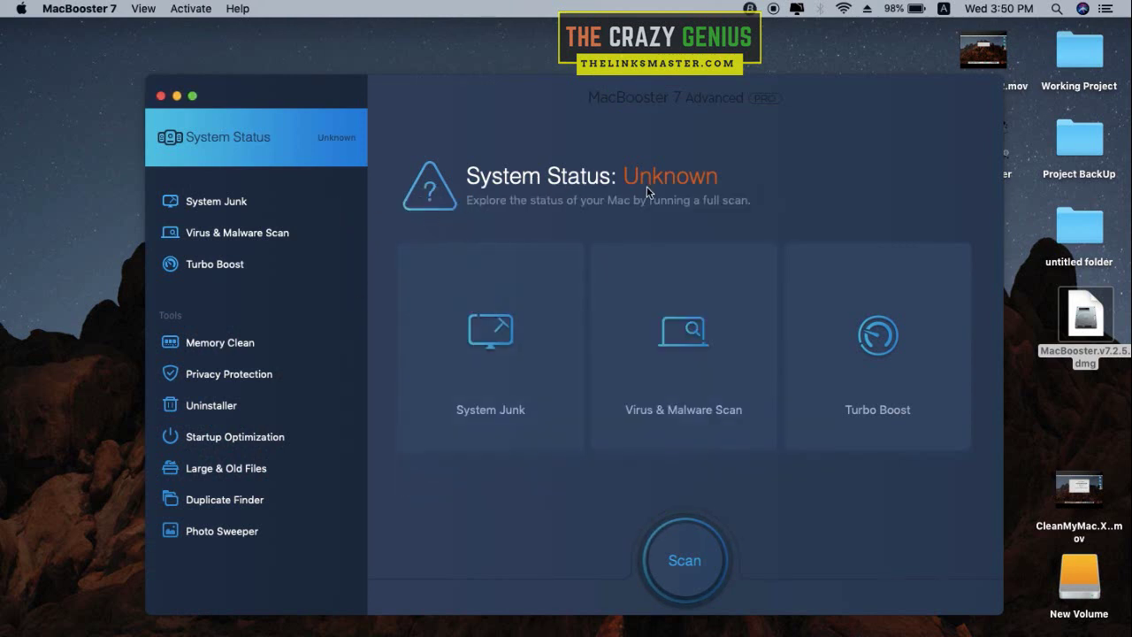
{"action": "left_click", "coordinate": [674, 558]}
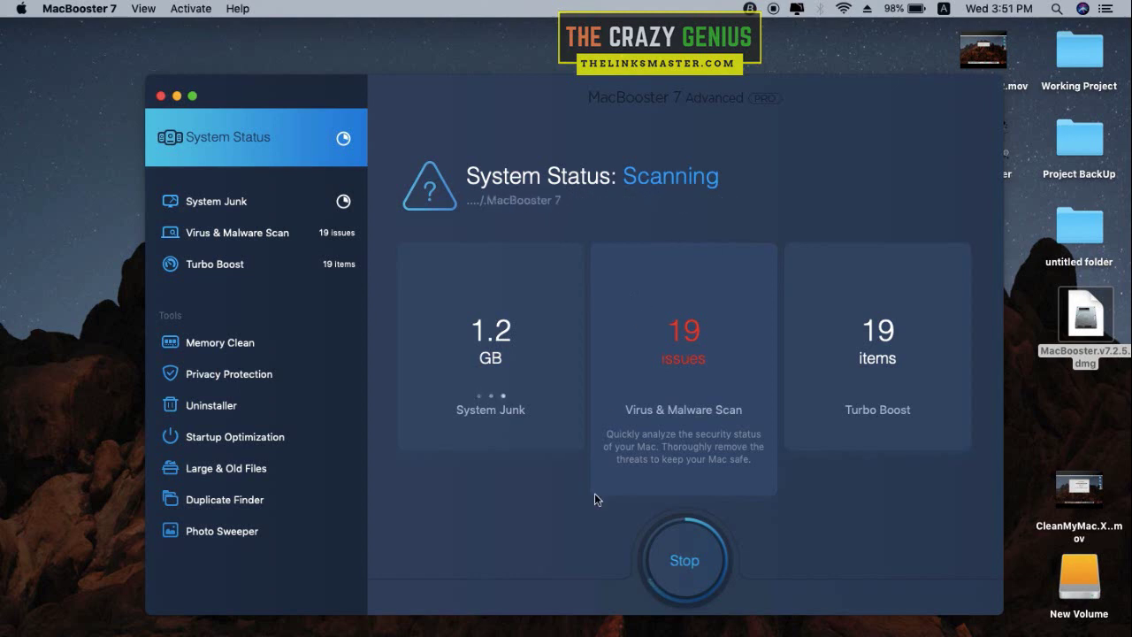
- Examine the System Junk, Virus & Malware Scan and Turbo Boost sections and every tool from Photo Sweeper up to Memory Clean
{"action": "left_click", "coordinate": [237, 205]}
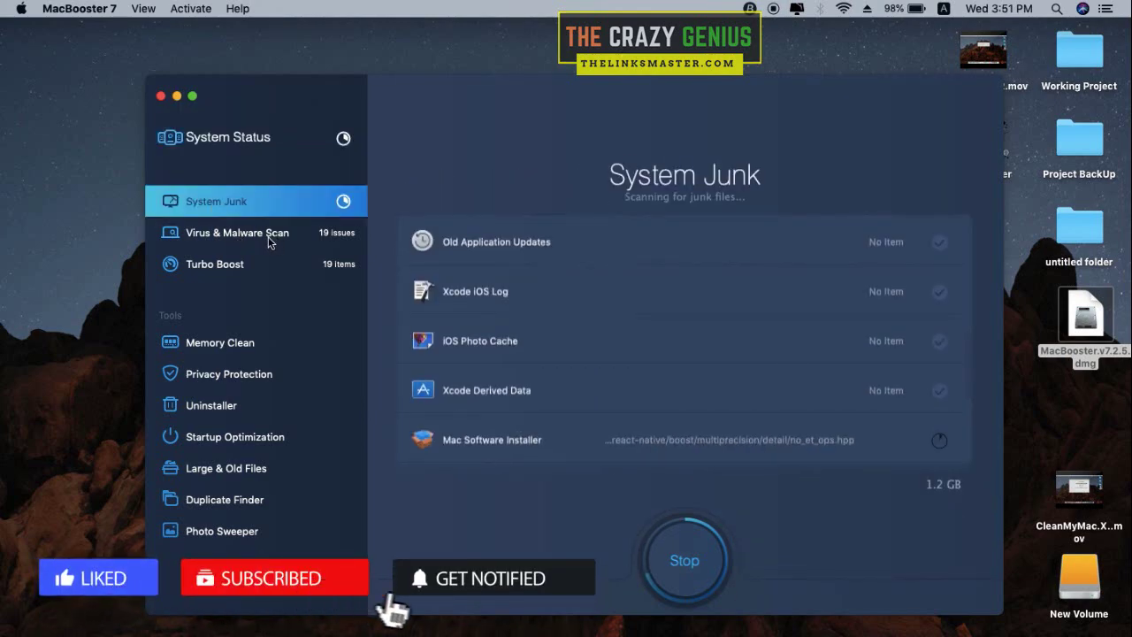
{"action": "left_click", "coordinate": [268, 236]}
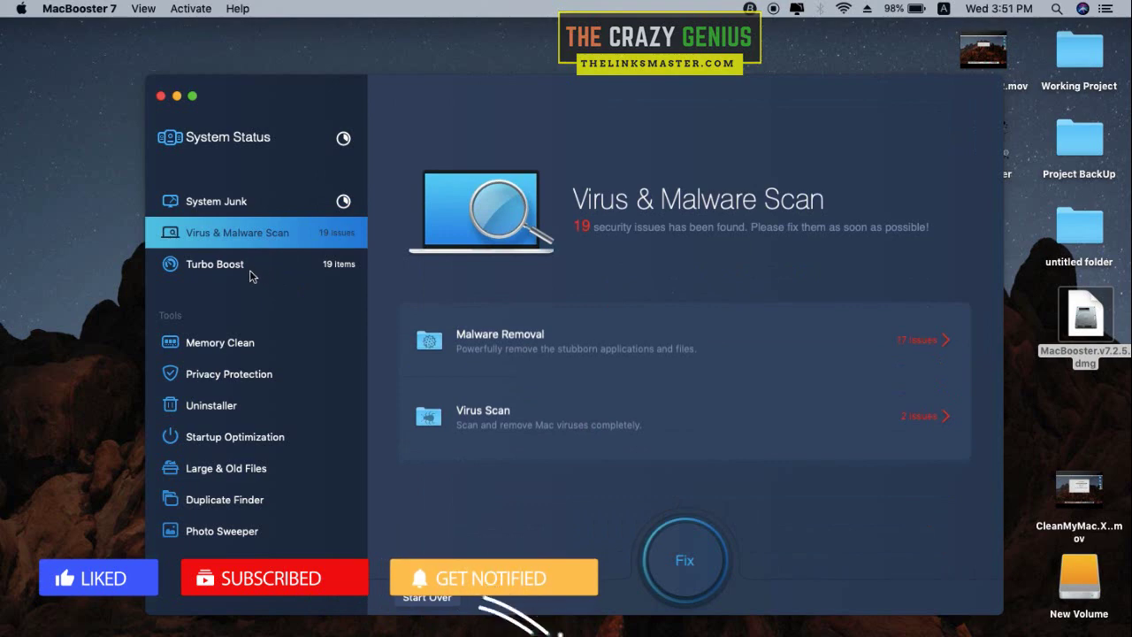
{"action": "left_click", "coordinate": [312, 265]}
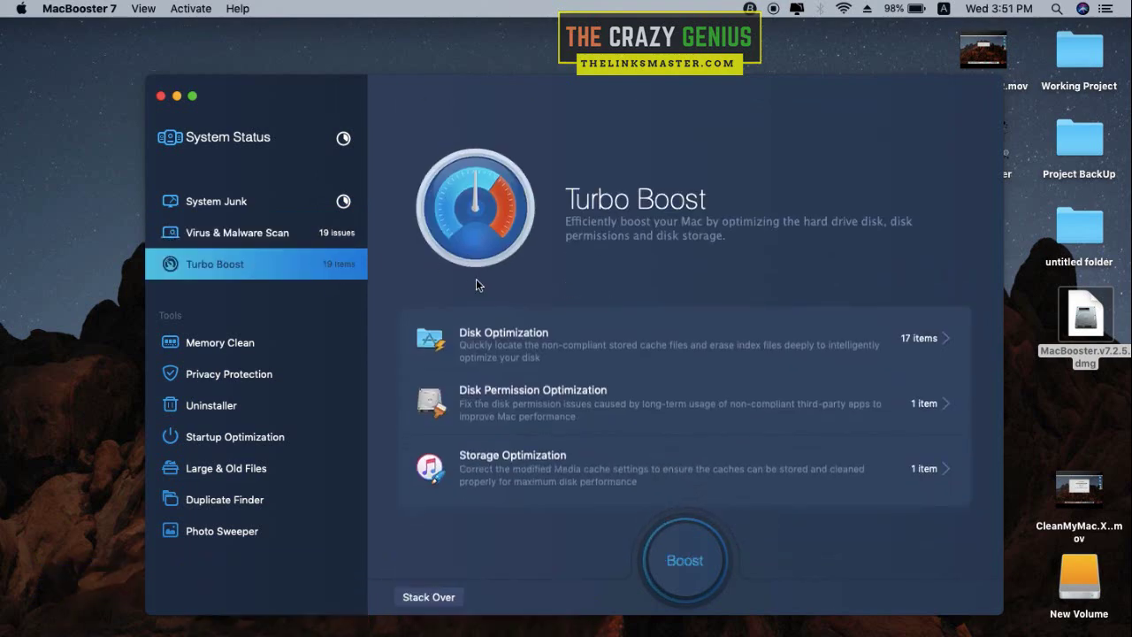
{"action": "left_click", "coordinate": [243, 538]}
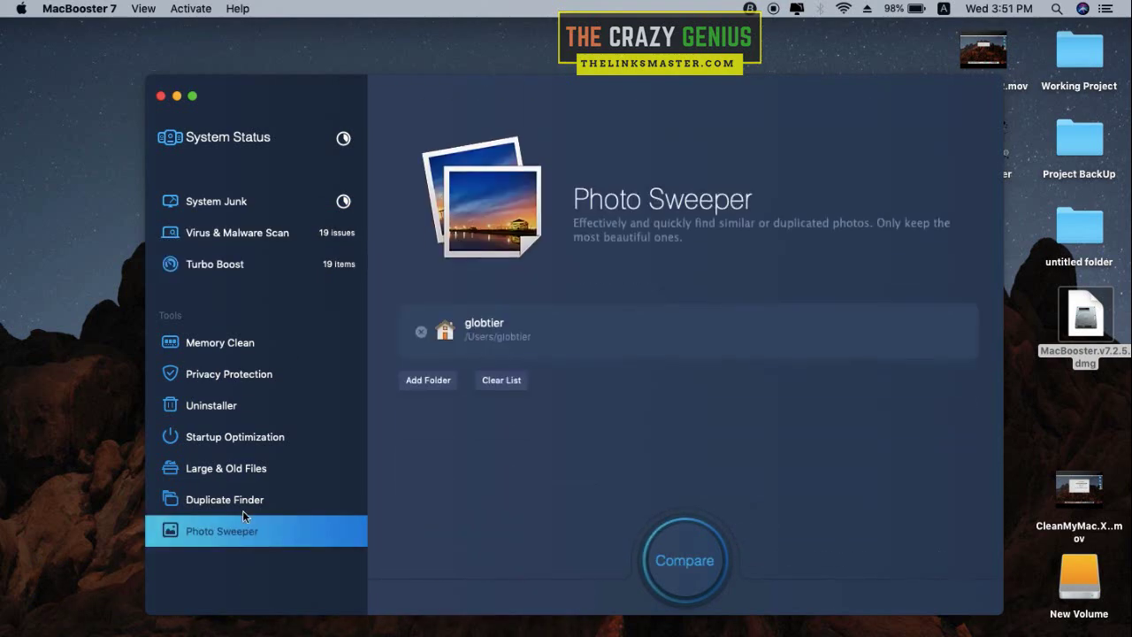
{"action": "left_click", "coordinate": [237, 497]}
{"action": "left_click", "coordinate": [241, 477]}
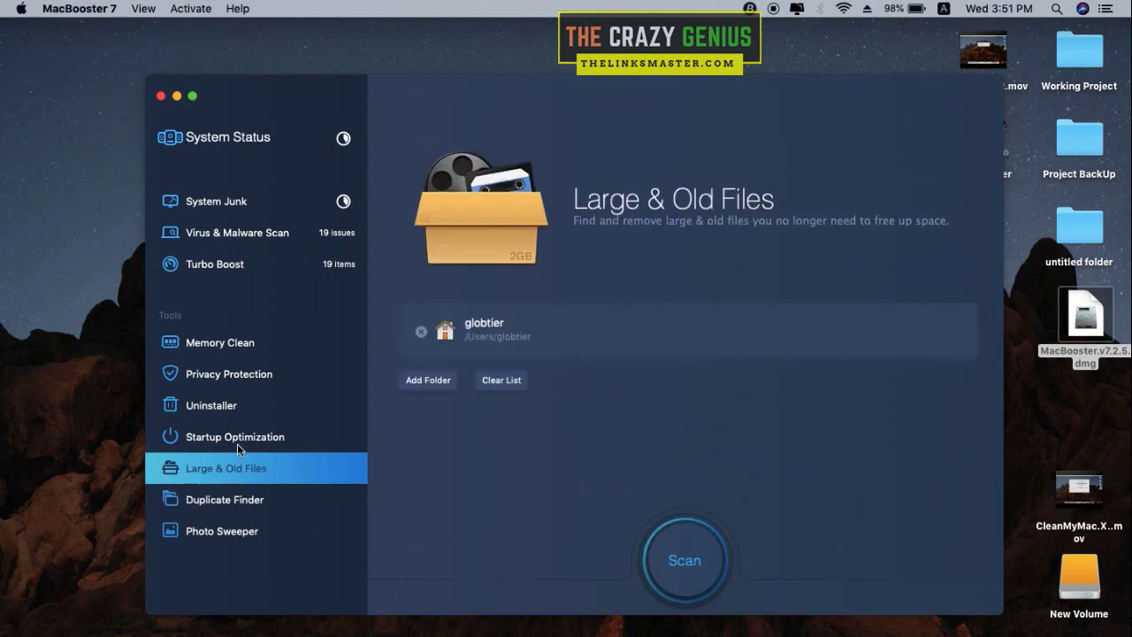
{"action": "left_click", "coordinate": [237, 441]}
{"action": "left_click", "coordinate": [228, 410]}
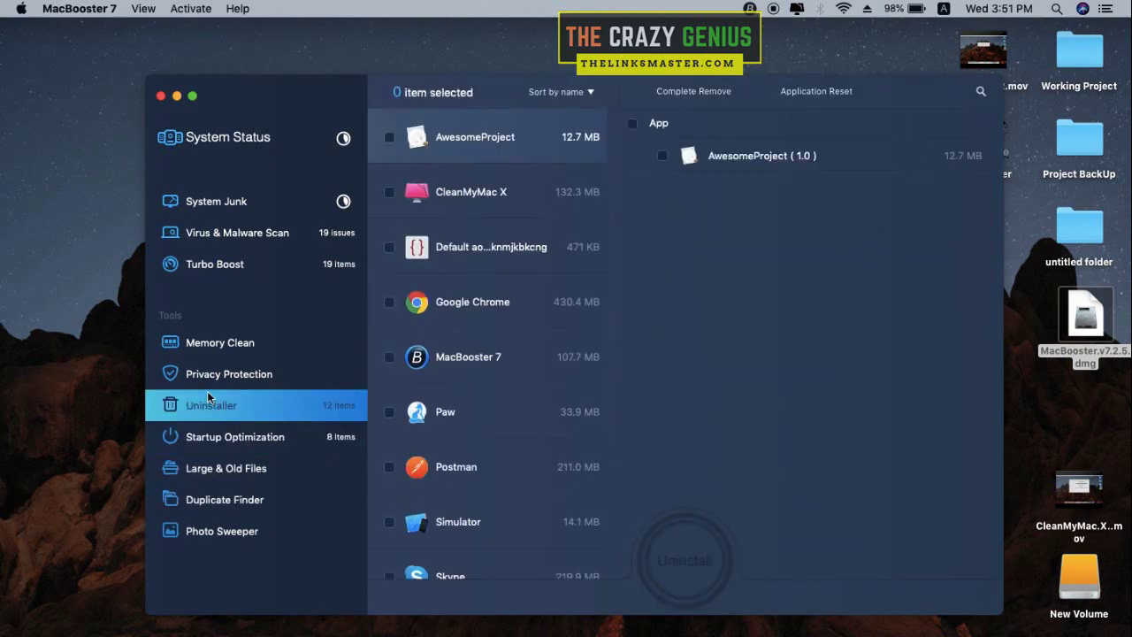
{"action": "left_click", "coordinate": [220, 375]}
{"action": "left_click", "coordinate": [230, 351]}
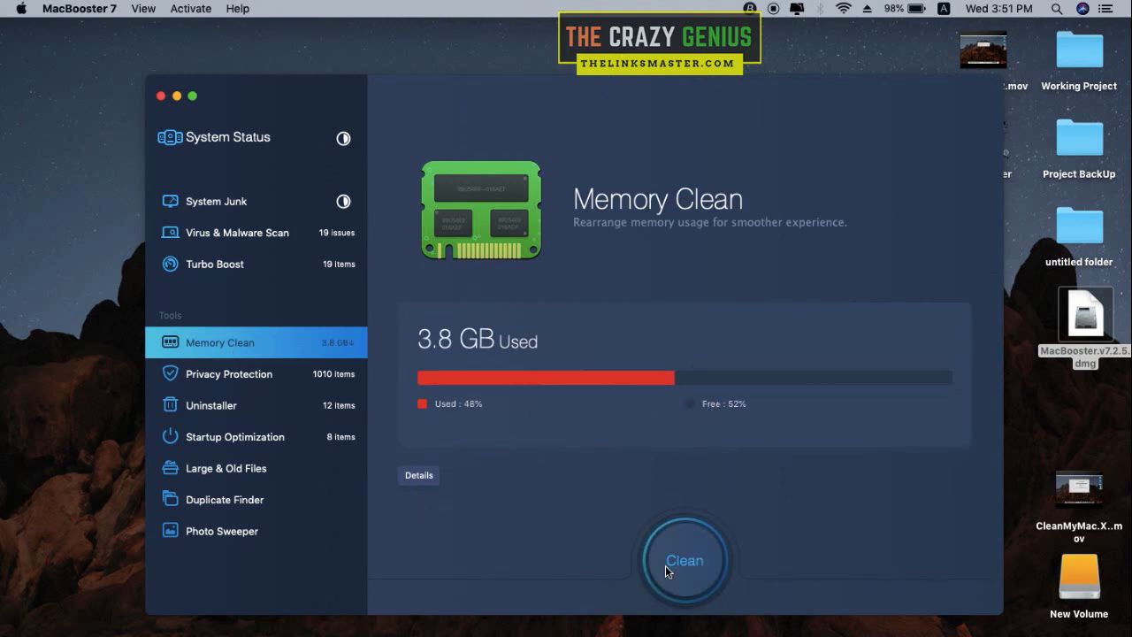
{"action": "left_click", "coordinate": [224, 202]}
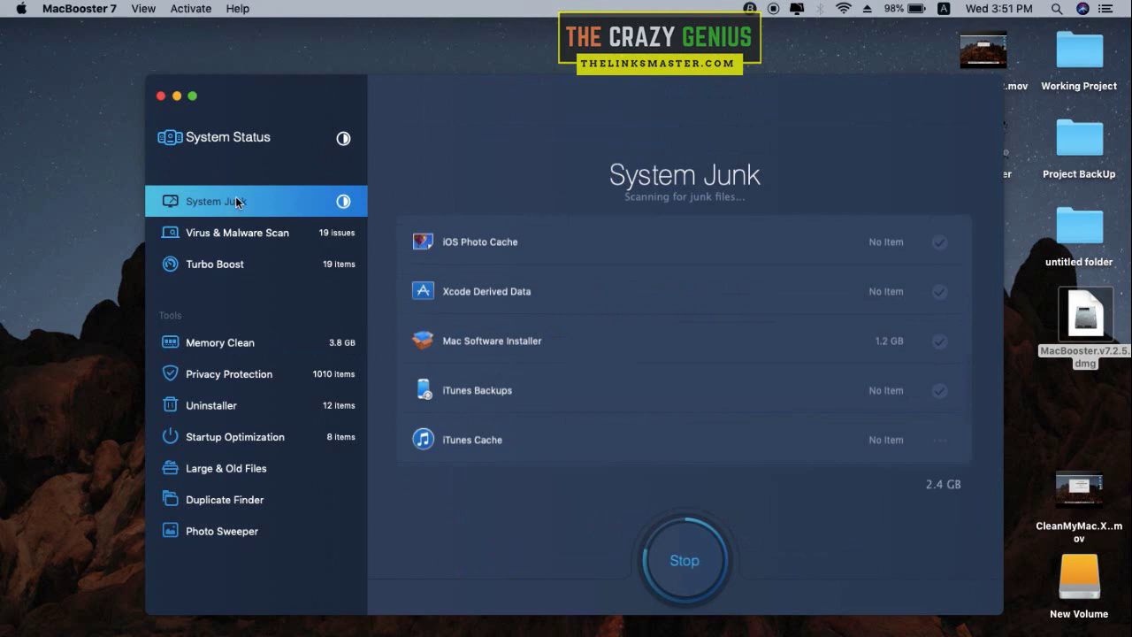
- Return to System Status and fix all the issues found by the scan
{"action": "left_click", "coordinate": [232, 139]}
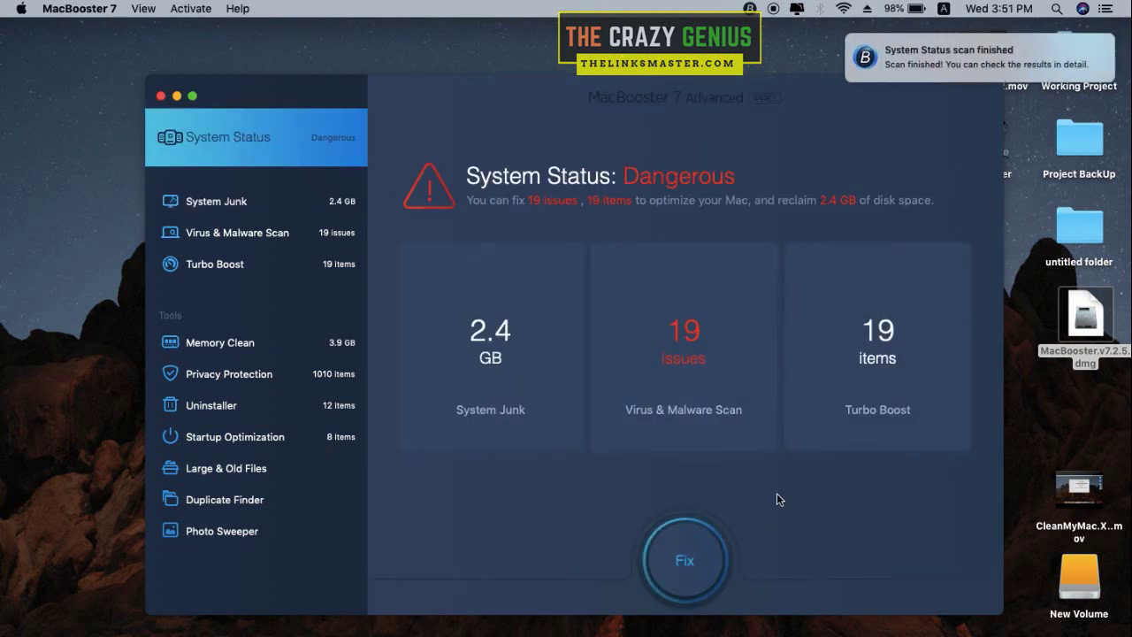
{"action": "left_click", "coordinate": [699, 567]}
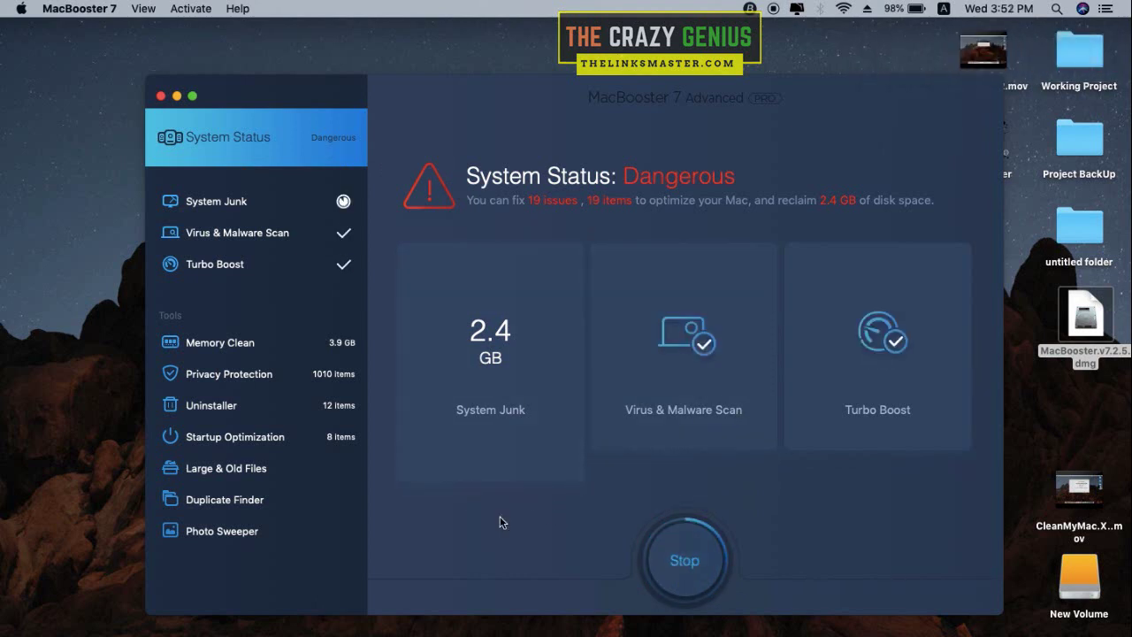
- View the About MacBooster 7 version information, close it, and check the cleaning progress in the System Junk section
{"action": "left_click", "coordinate": [78, 9]}
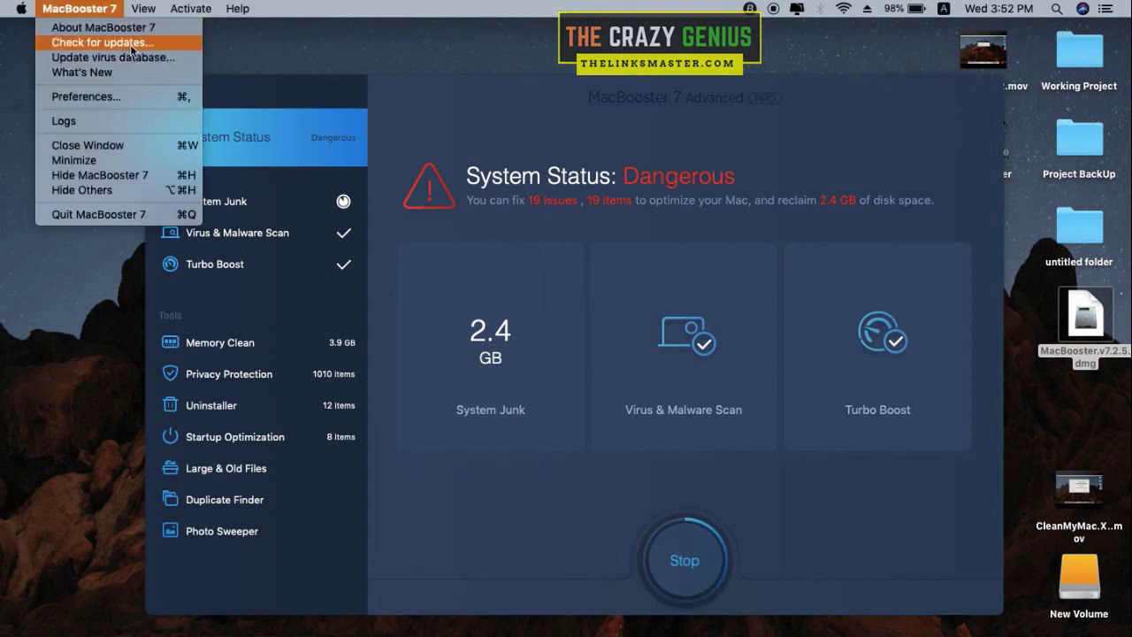
{"action": "left_click", "coordinate": [126, 31]}
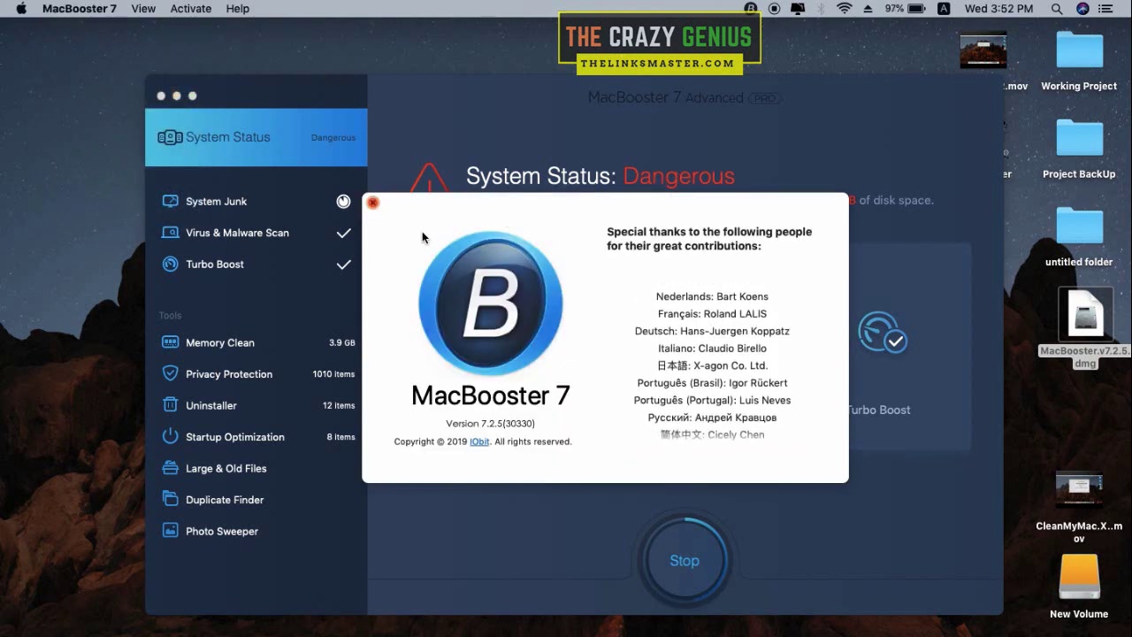
{"action": "left_click", "coordinate": [373, 205]}
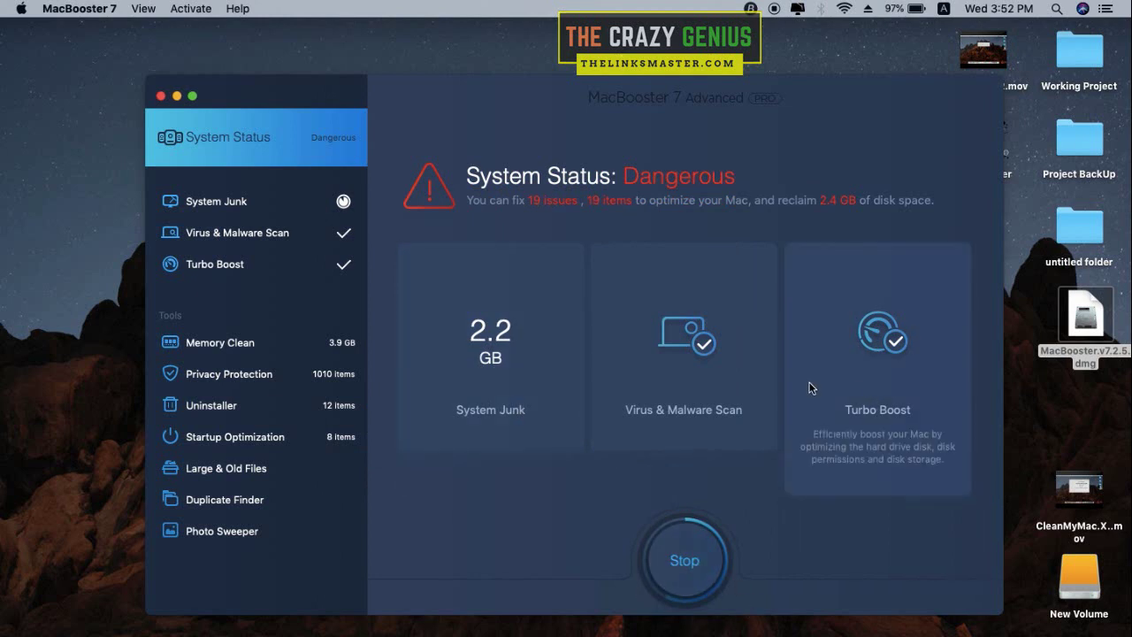
{"action": "left_click", "coordinate": [509, 372]}
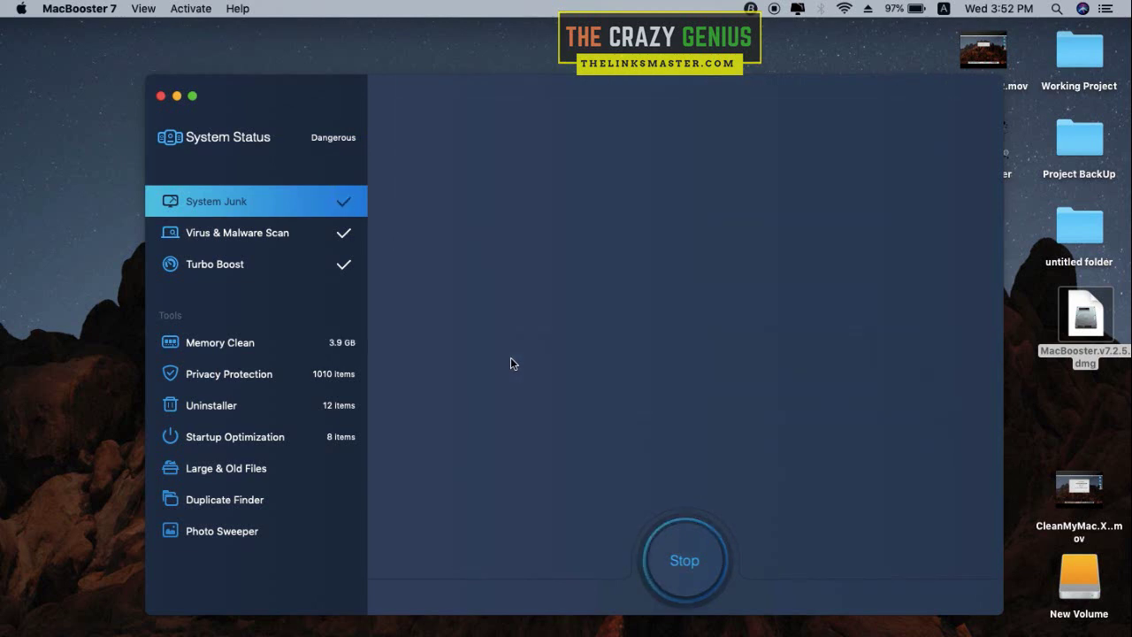
- Check the Virus & Malware Scan and Turbo Boost sections, and run Memory Clean to free up memory
{"action": "left_click", "coordinate": [225, 237]}
{"action": "left_click", "coordinate": [215, 262]}
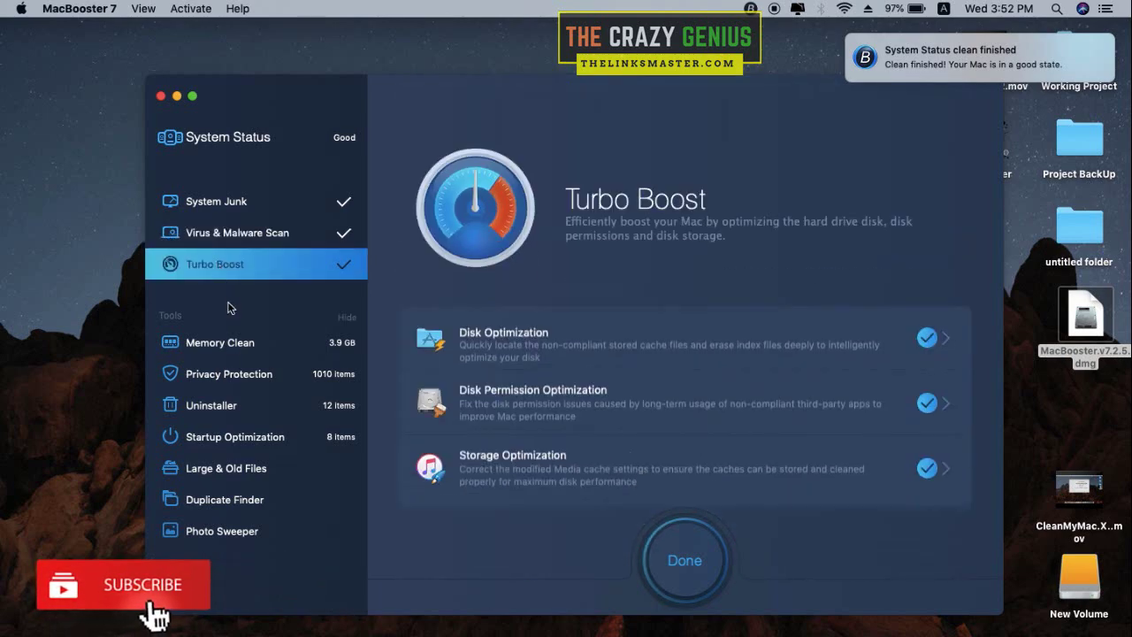
{"action": "left_click", "coordinate": [228, 342]}
{"action": "left_click", "coordinate": [692, 571]}
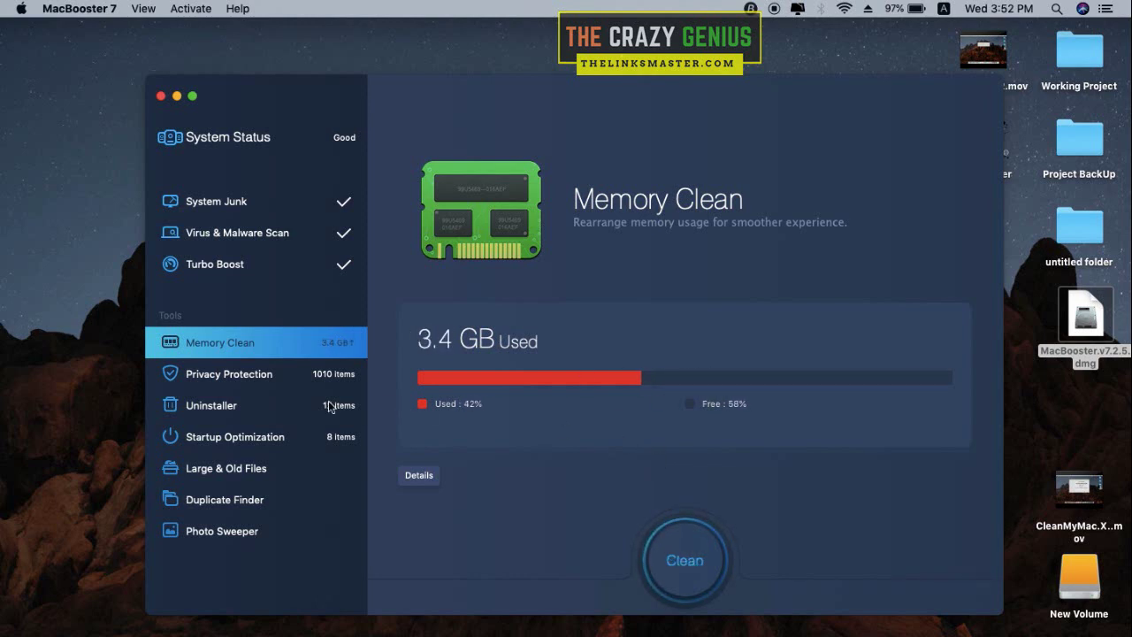
- In Privacy Protection, select Safari's Cookies and Tabs from last session, and Chrome's Cookies and Browsing History for cleaning
{"action": "left_click", "coordinate": [312, 376]}
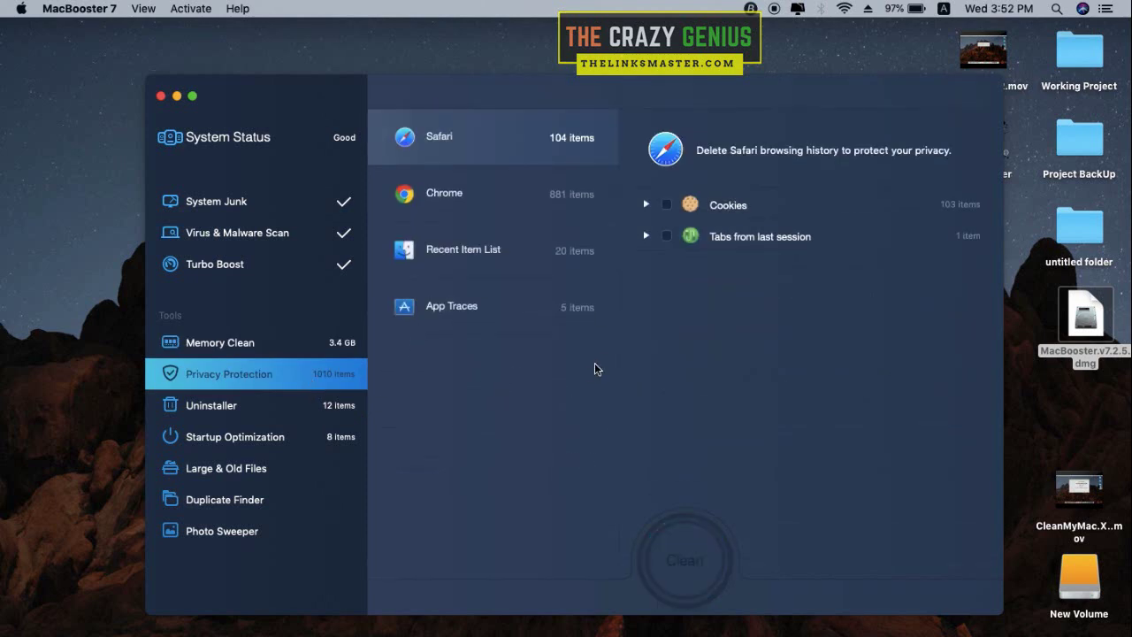
{"action": "left_click", "coordinate": [667, 205]}
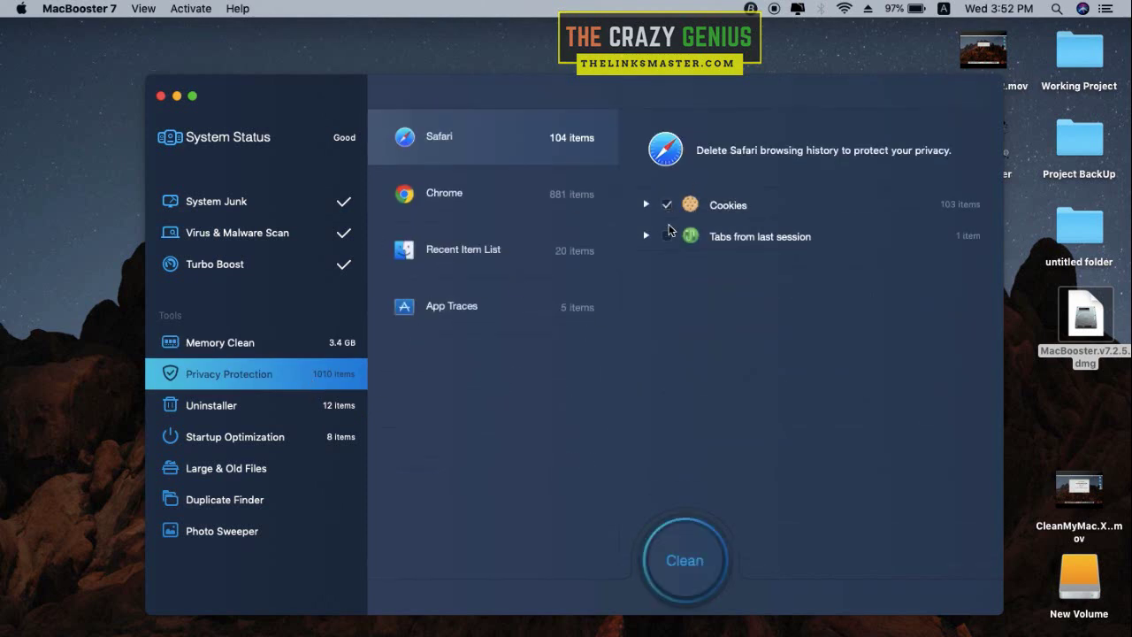
{"action": "left_click", "coordinate": [667, 235]}
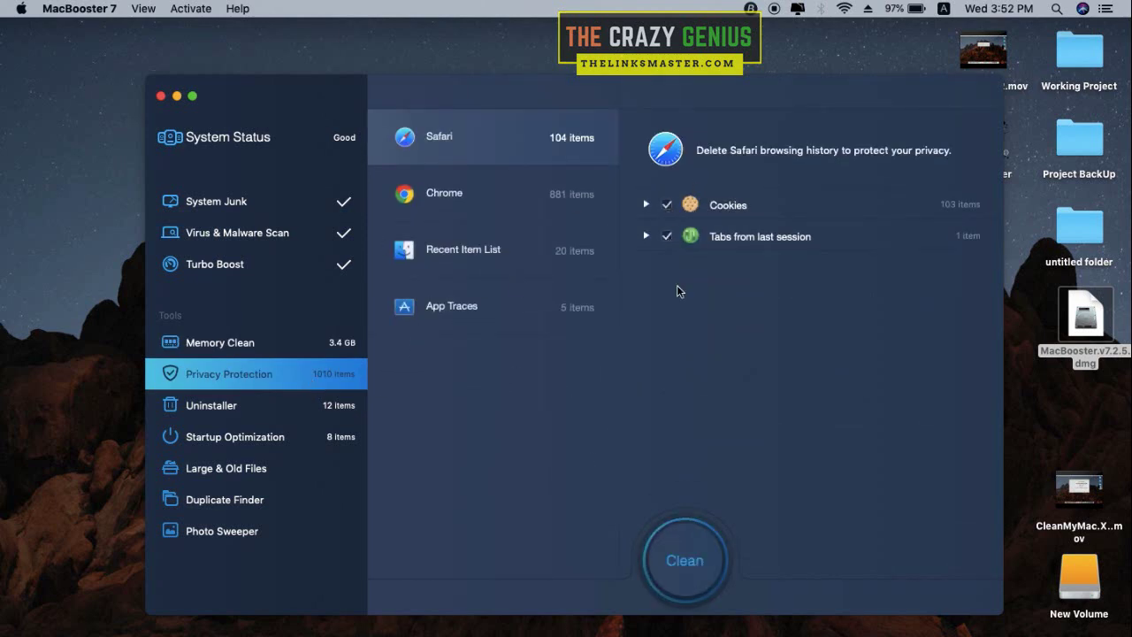
{"action": "left_click", "coordinate": [507, 192]}
{"action": "left_click", "coordinate": [667, 204]}
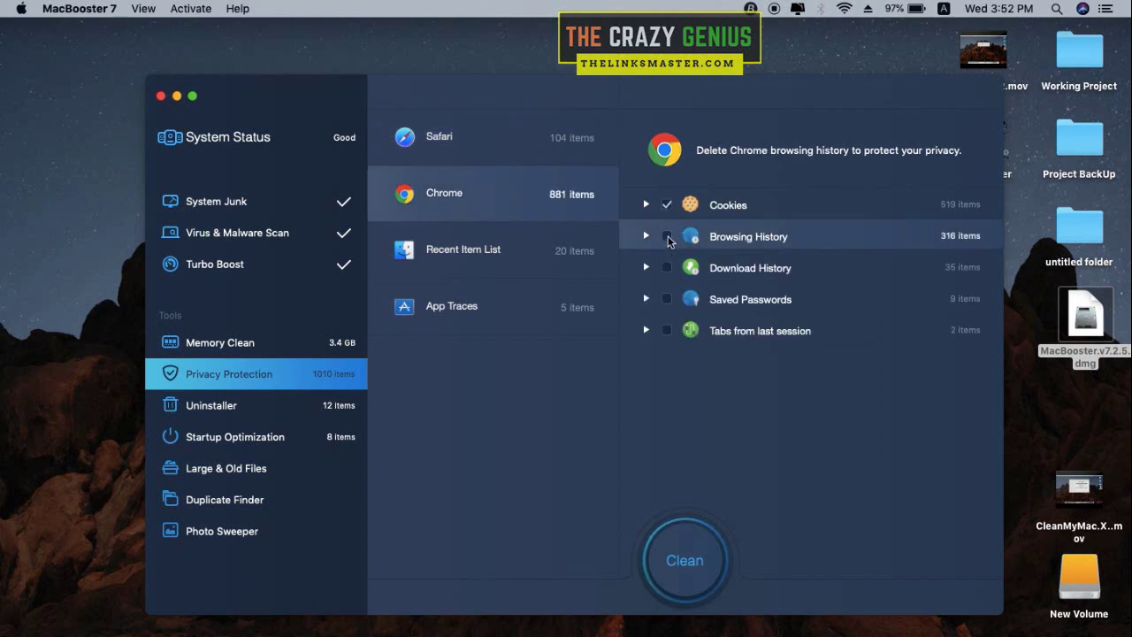
{"action": "left_click", "coordinate": [667, 236]}
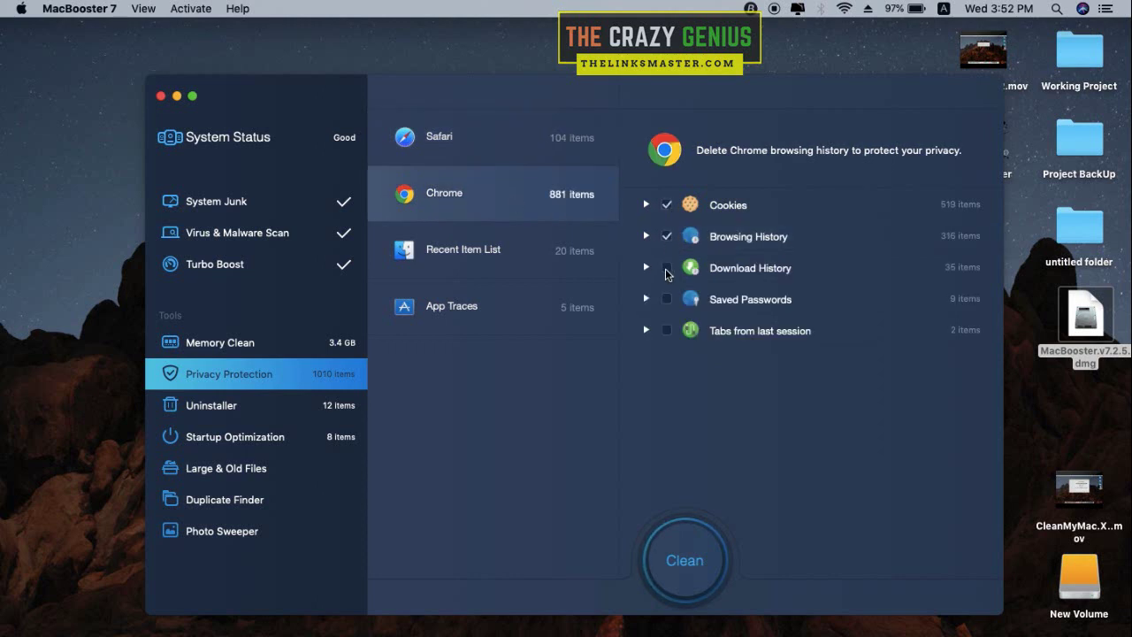
- Review App Traces, clean the selected privacy items, and also clean Recently opened applications from the Recent Item List
{"action": "left_click", "coordinate": [511, 283]}
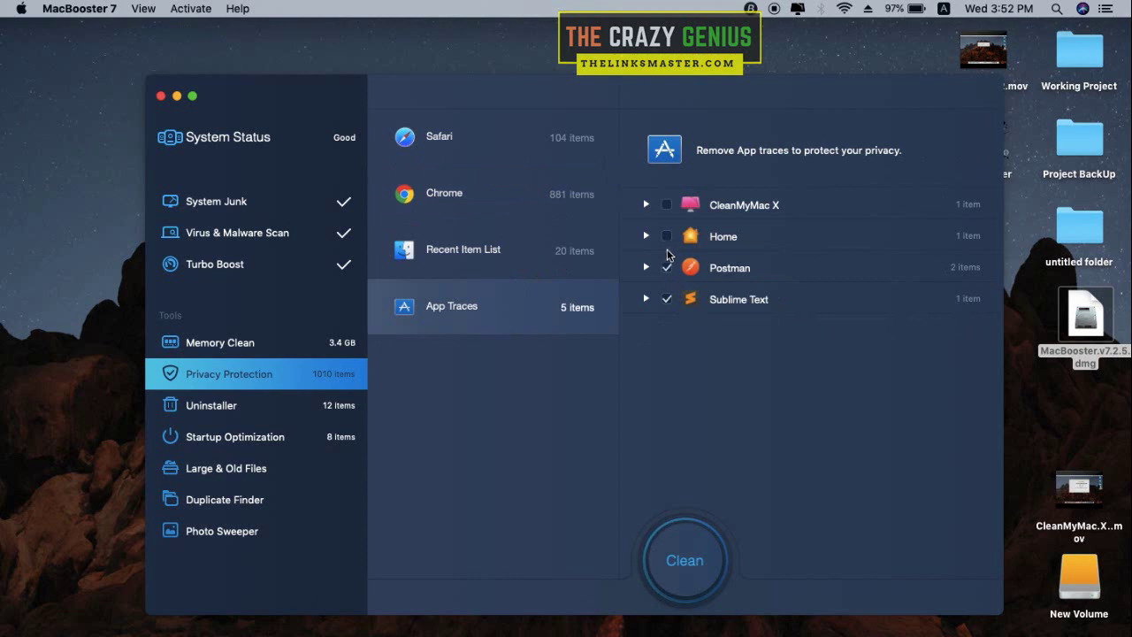
{"action": "left_click", "coordinate": [607, 252]}
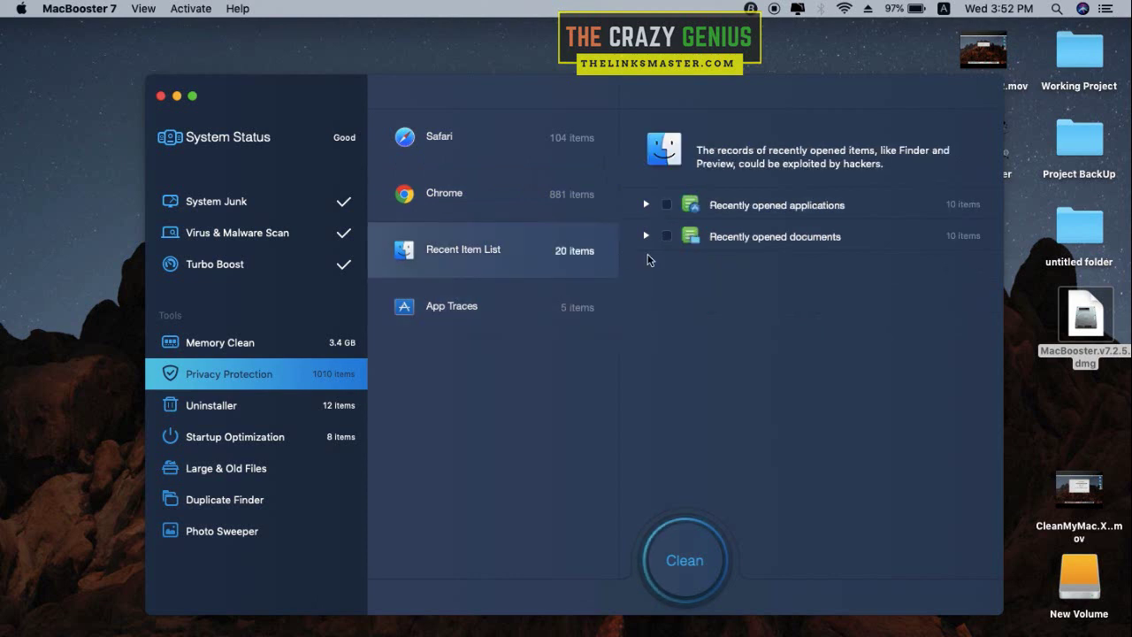
{"action": "left_click", "coordinate": [686, 556]}
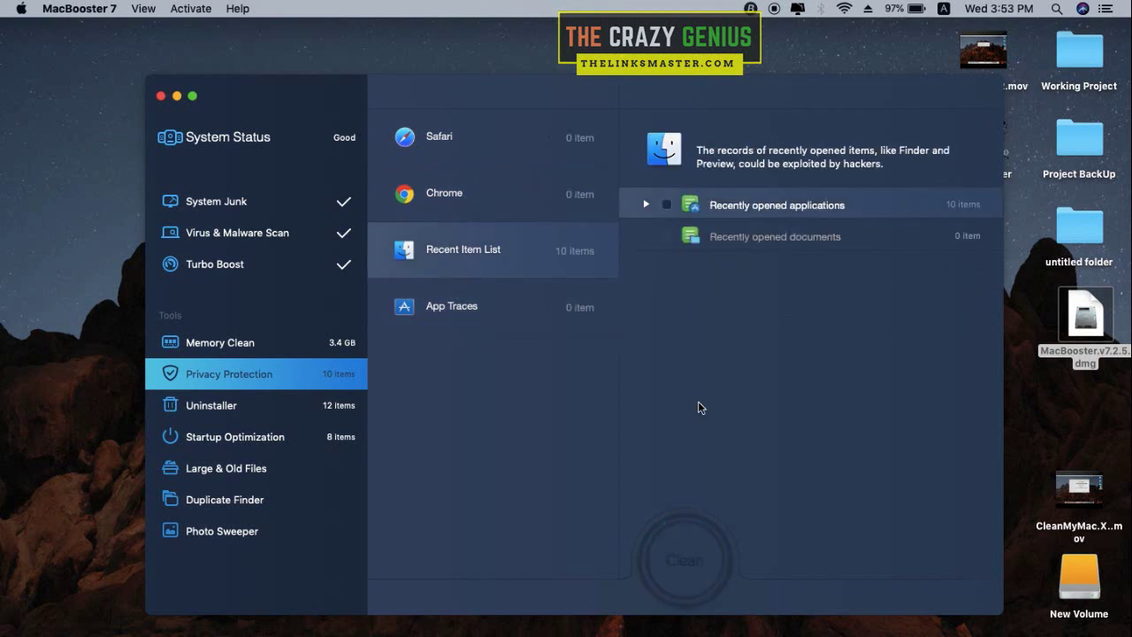
{"action": "left_click", "coordinate": [667, 204]}
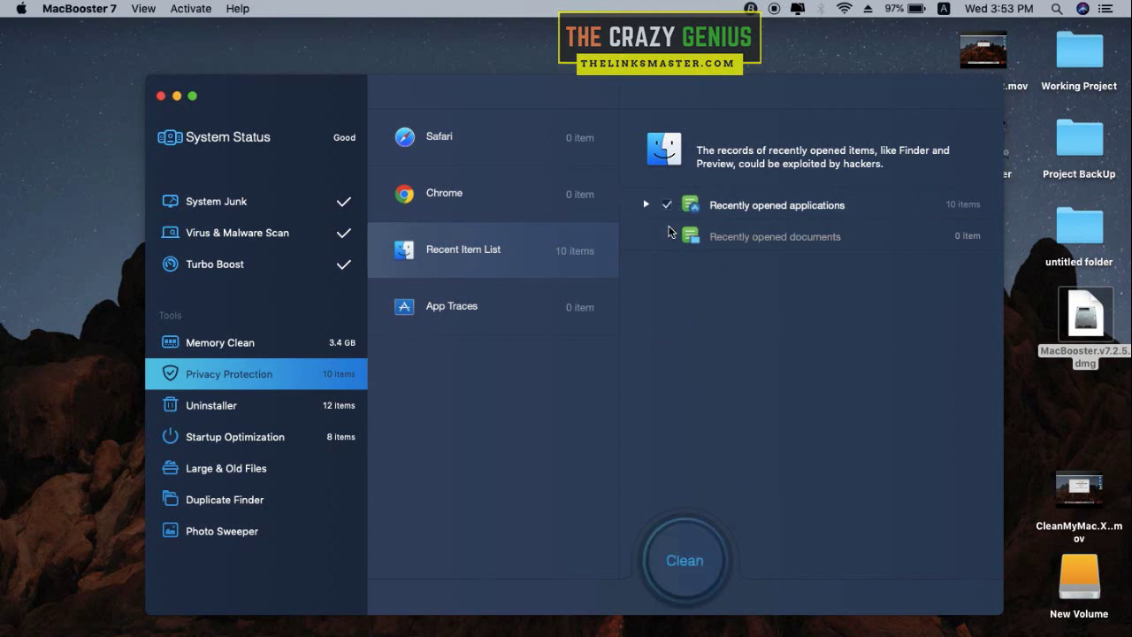
{"action": "left_click", "coordinate": [696, 549]}
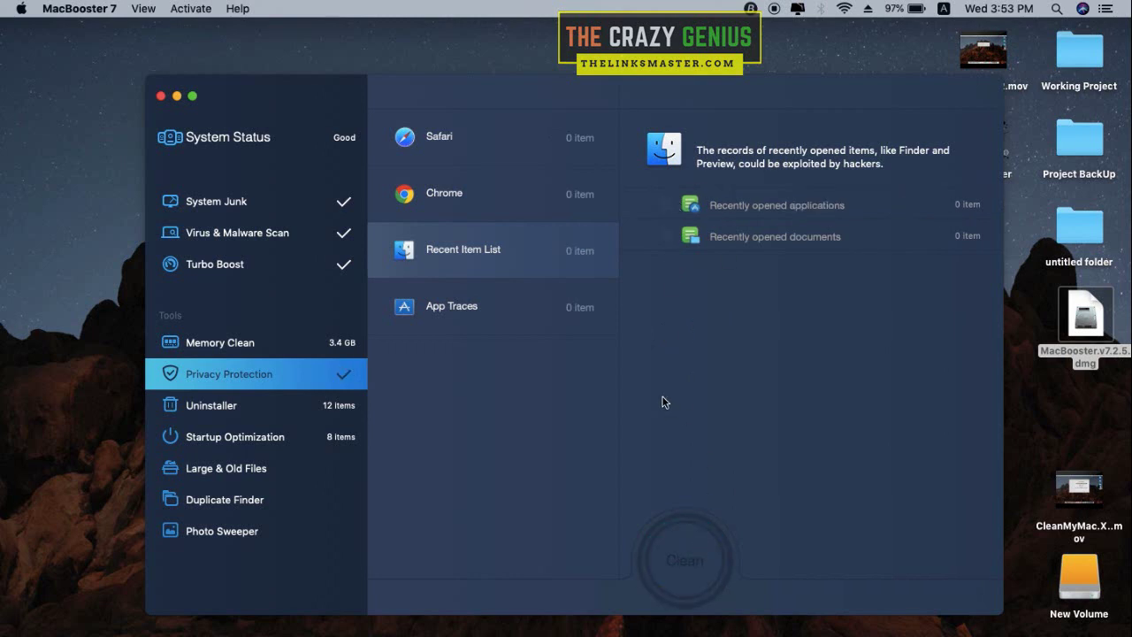
- Check the Chrome, Safari and App Traces categories for remaining privacy items
{"action": "left_click", "coordinate": [567, 216]}
{"action": "left_click", "coordinate": [531, 163]}
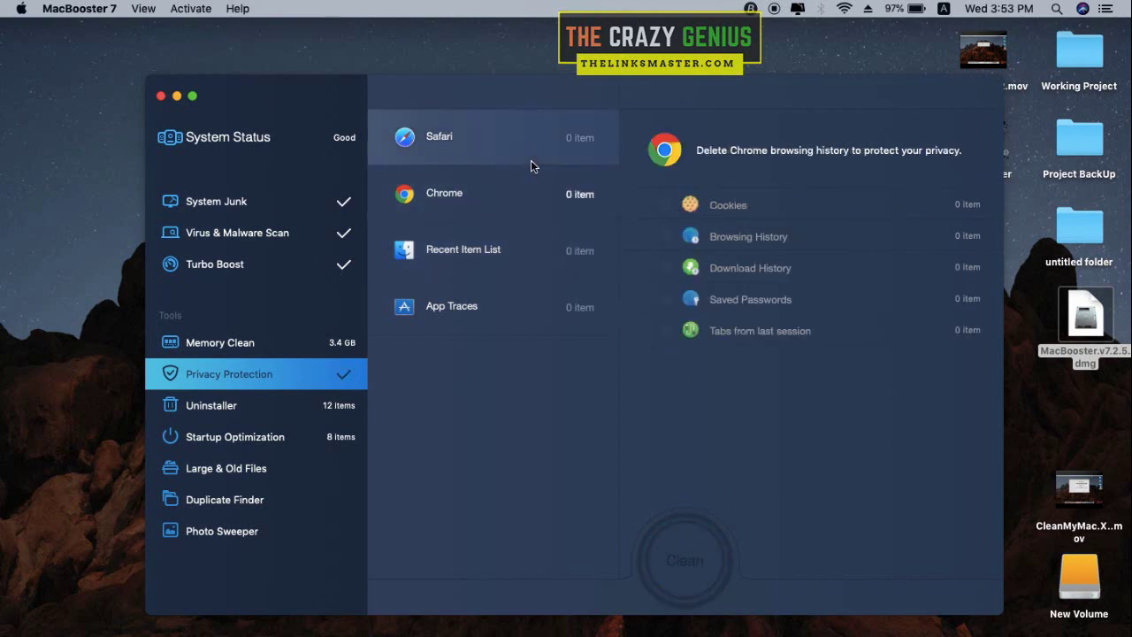
{"action": "left_click", "coordinate": [537, 295]}
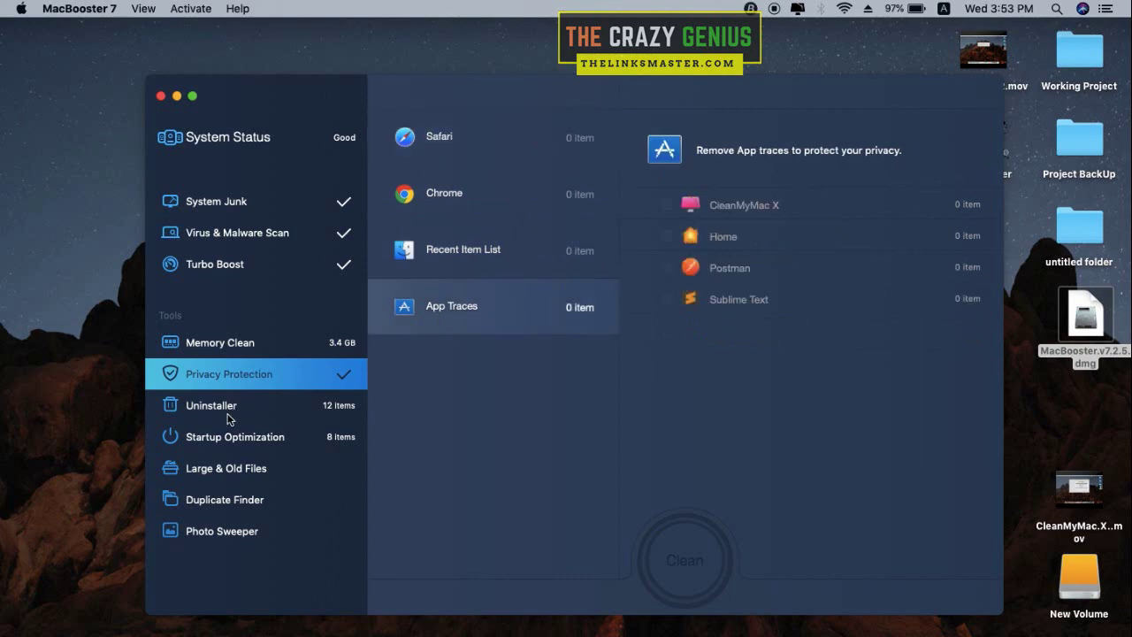
- Uninstall CleanMyMac X with all its related files, and reset the Supporting Files of the Default app (1.1)
{"action": "left_click", "coordinate": [340, 402]}
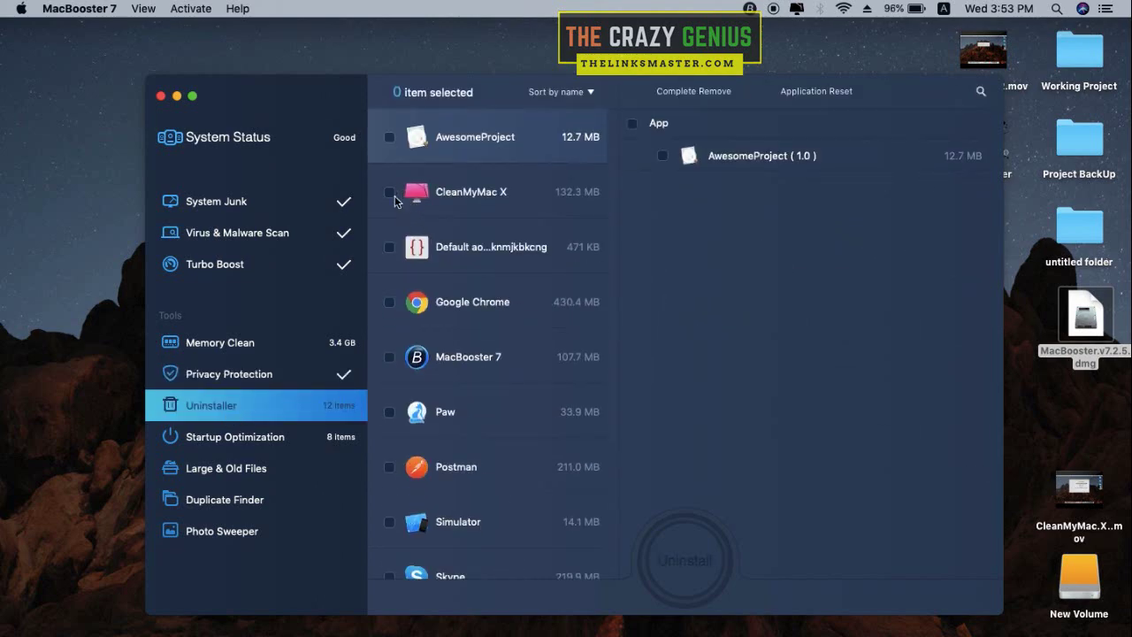
{"action": "left_click", "coordinate": [390, 193]}
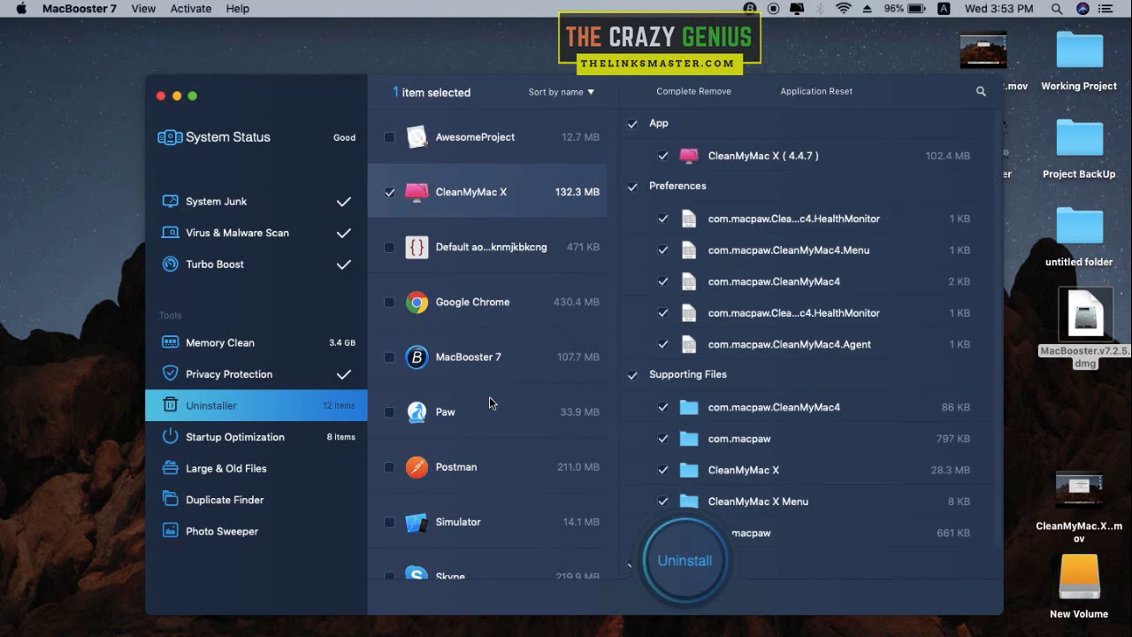
{"action": "left_click", "coordinate": [712, 565]}
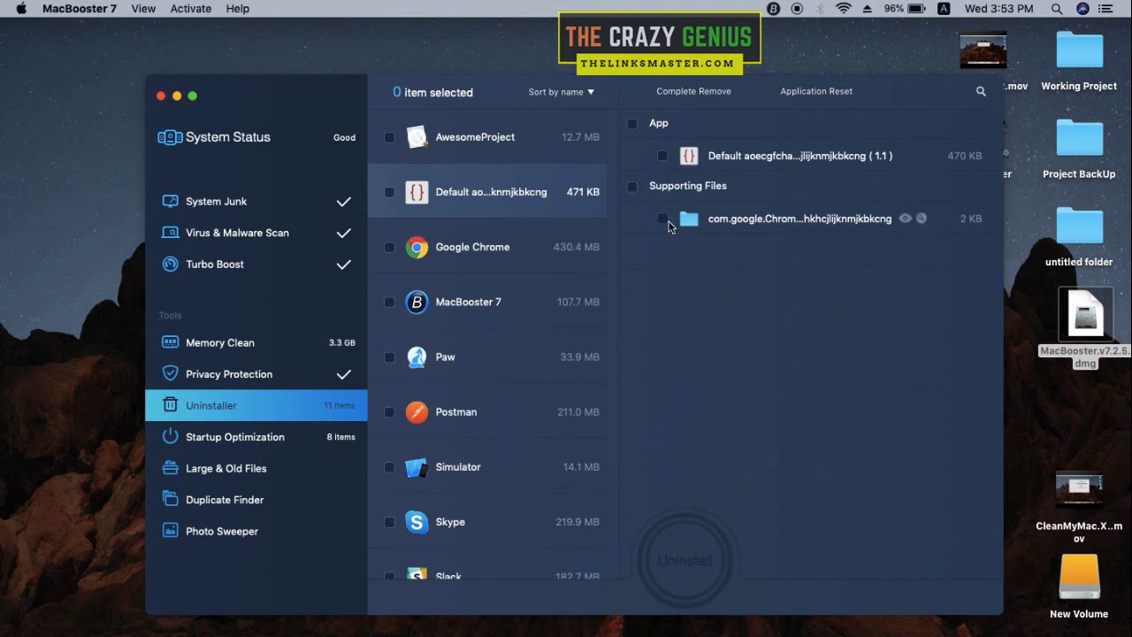
{"action": "left_click", "coordinate": [665, 220]}
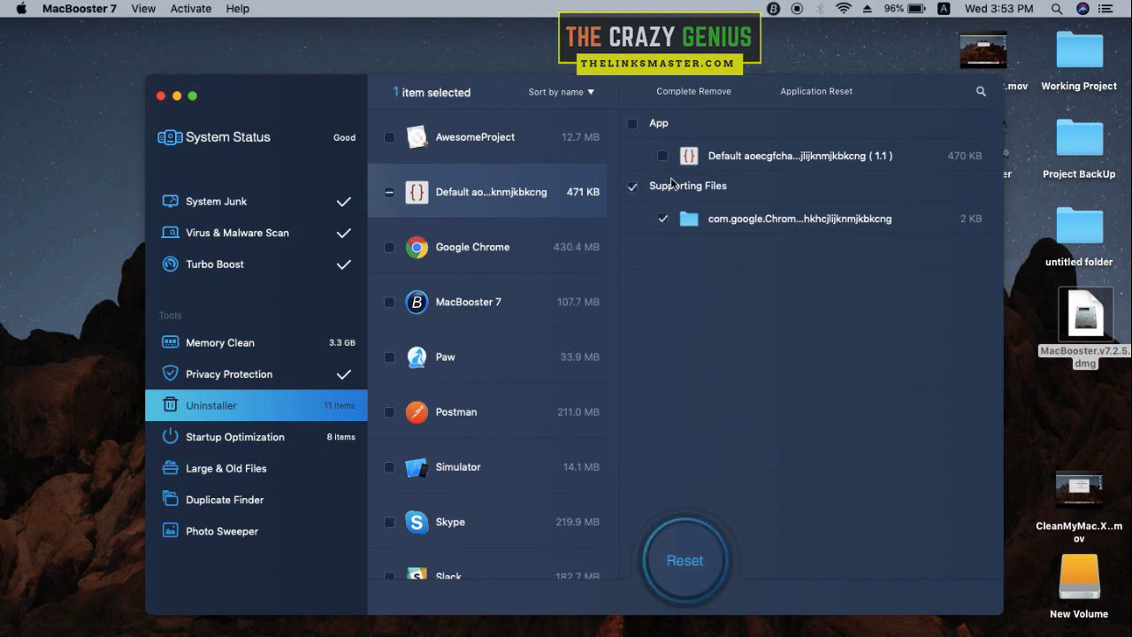
{"action": "left_click", "coordinate": [696, 562]}
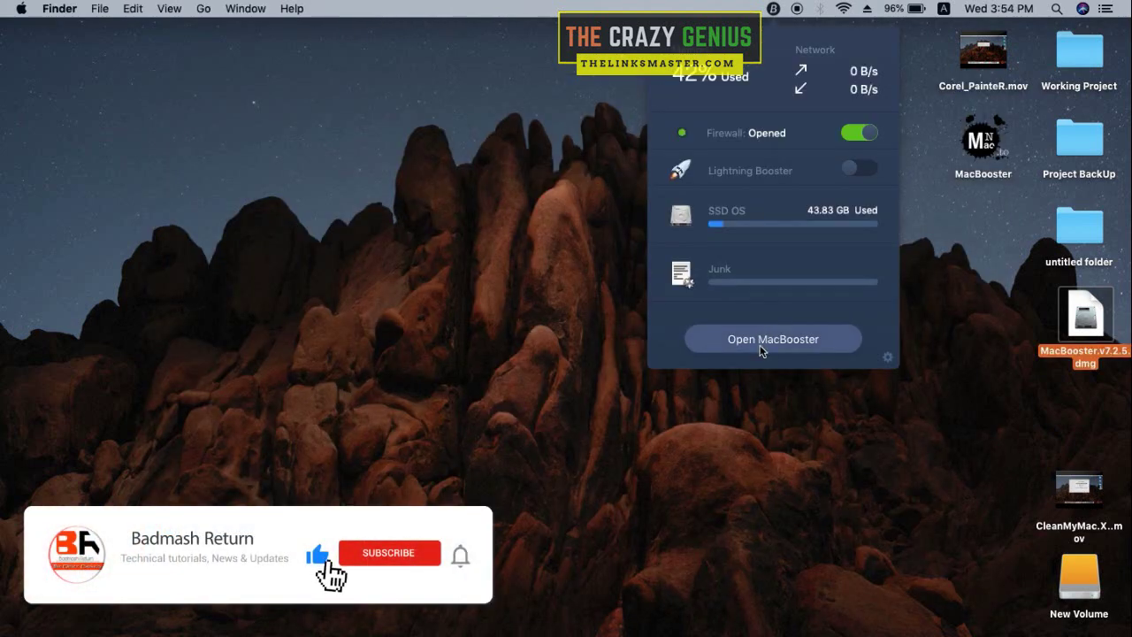
- Reopen the main MacBooster window from its system monitor and run a new Virus & Malware Scan to completion
{"action": "left_click", "coordinate": [748, 344]}
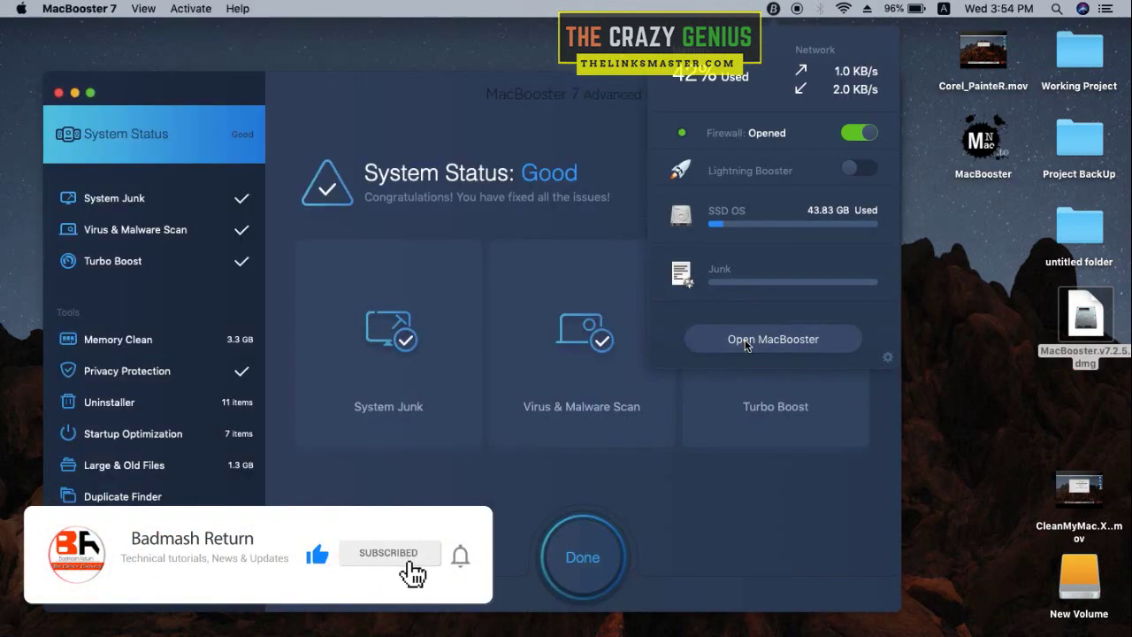
{"action": "left_click", "coordinate": [492, 261]}
{"action": "left_click", "coordinate": [596, 544]}
{"action": "left_click", "coordinate": [591, 559]}
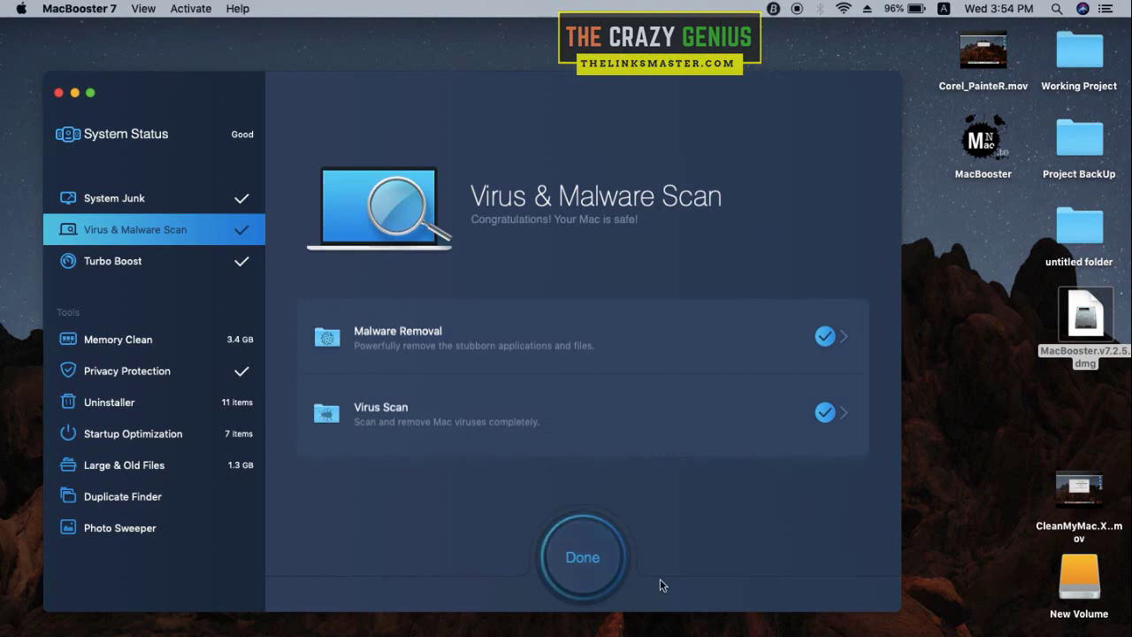
{"action": "left_click", "coordinate": [594, 567]}
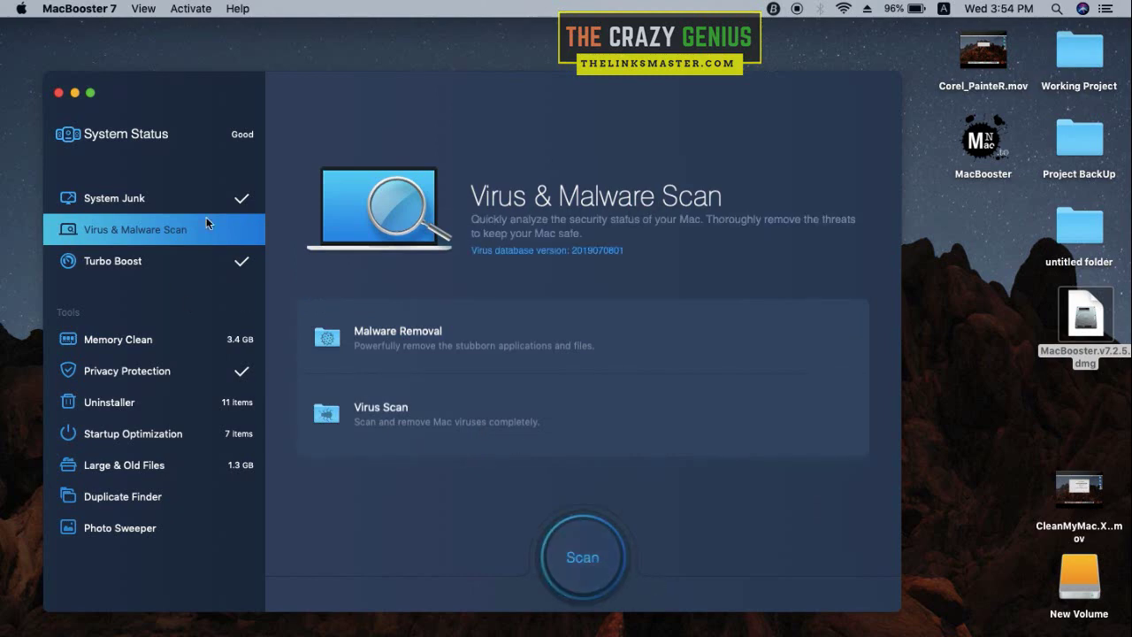
- Check System Junk and the System Status overview, and close the MacBooster 7 window
{"action": "left_click", "coordinate": [156, 204]}
{"action": "left_click", "coordinate": [151, 147]}
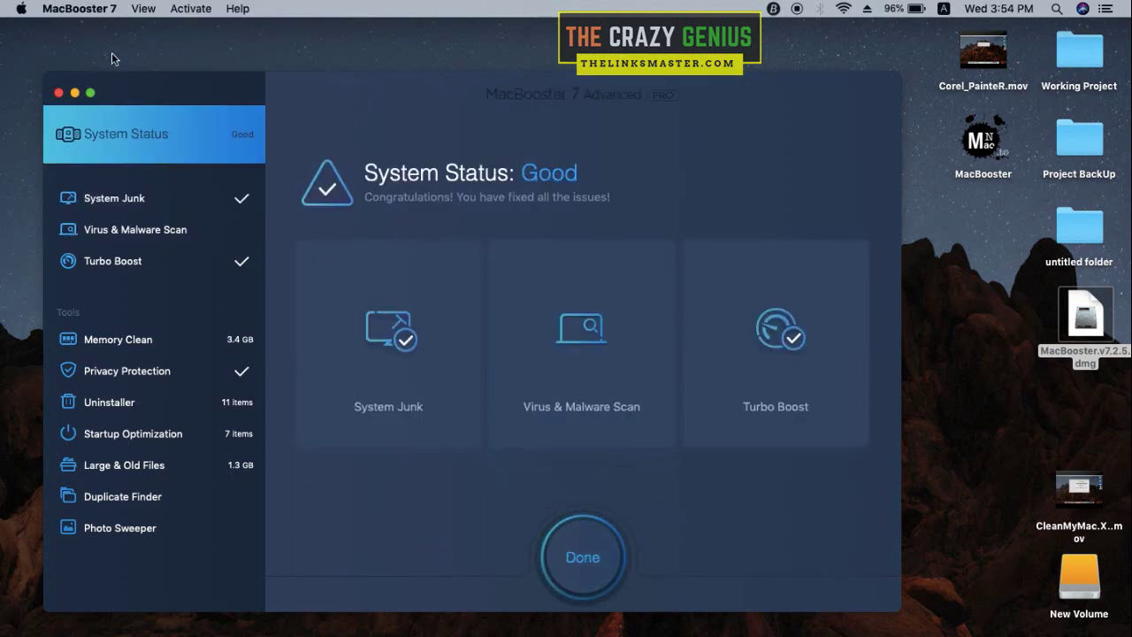
{"action": "left_click", "coordinate": [59, 92]}
{"action": "left_click", "coordinate": [66, 7]}
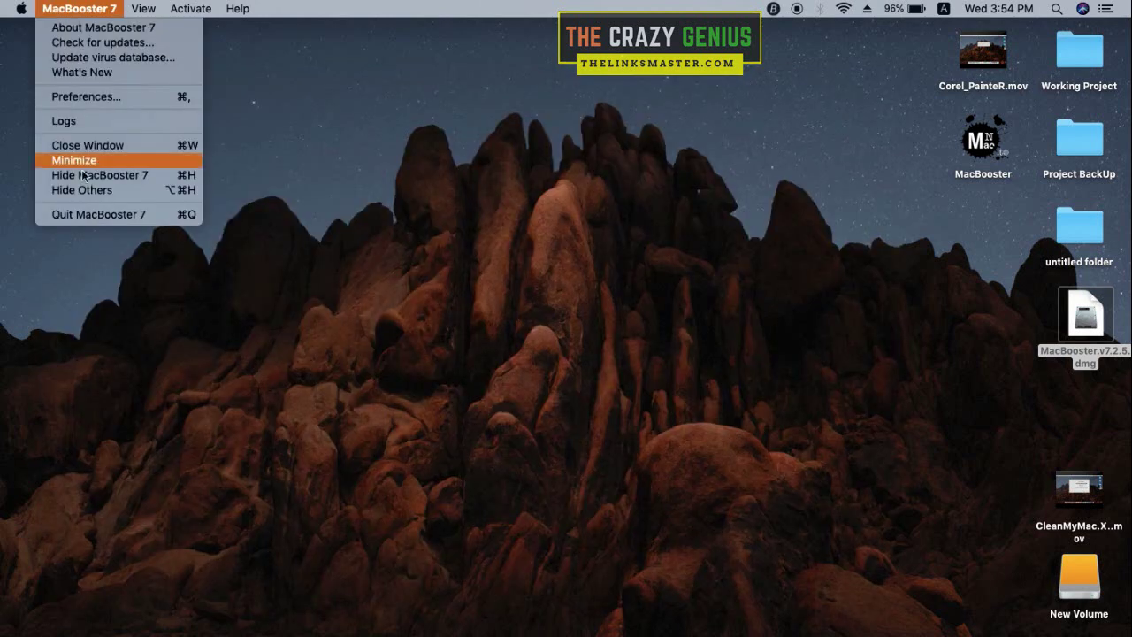